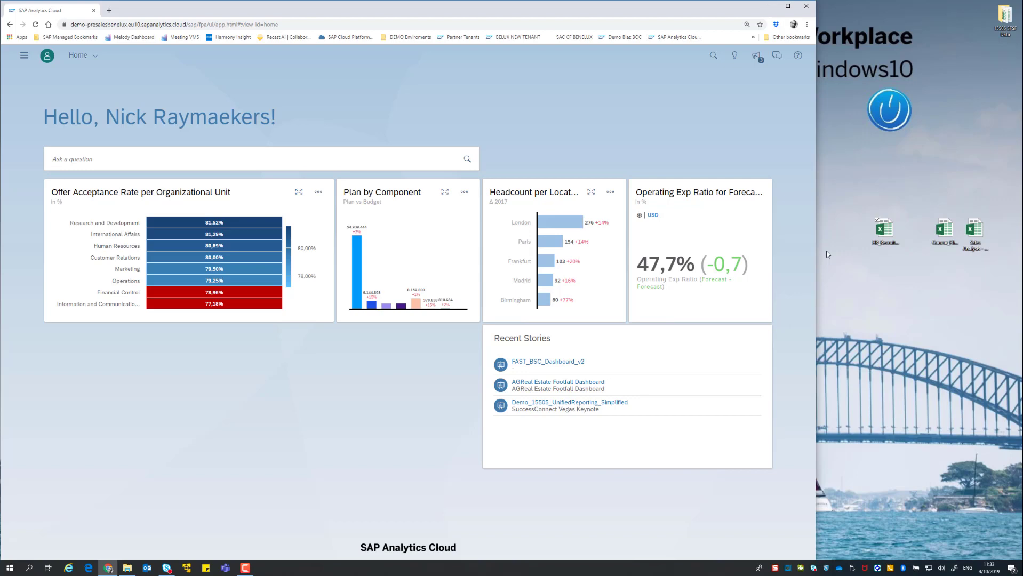
Import the HR_Recruitment.xlsx file from the desktop into SAP Analytics Cloud as a new story
{"action": "left_click", "coordinate": [891, 226]}
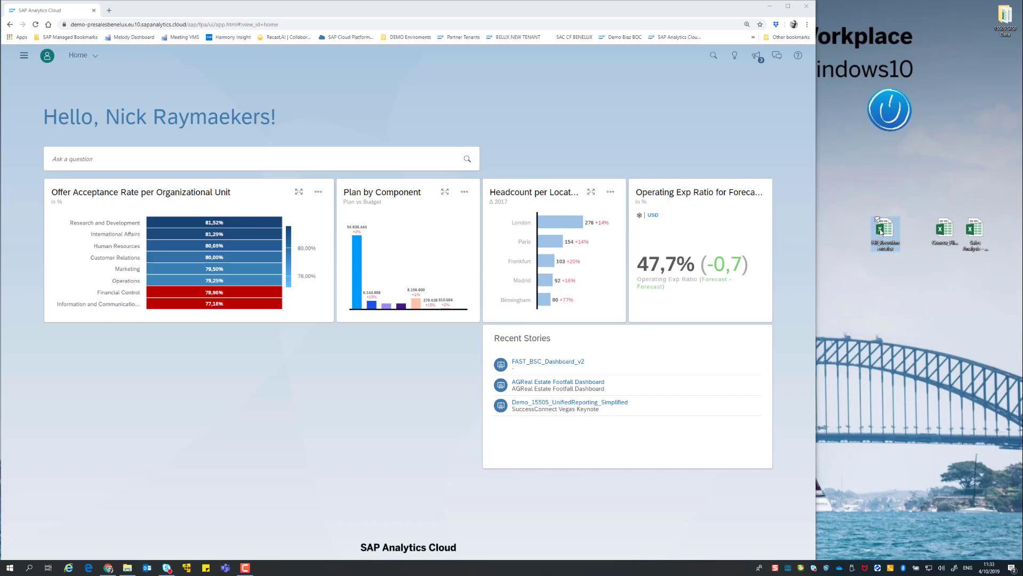
{"action": "left_click_drag", "start_coordinate": [886, 230], "coordinate": [344, 270]}
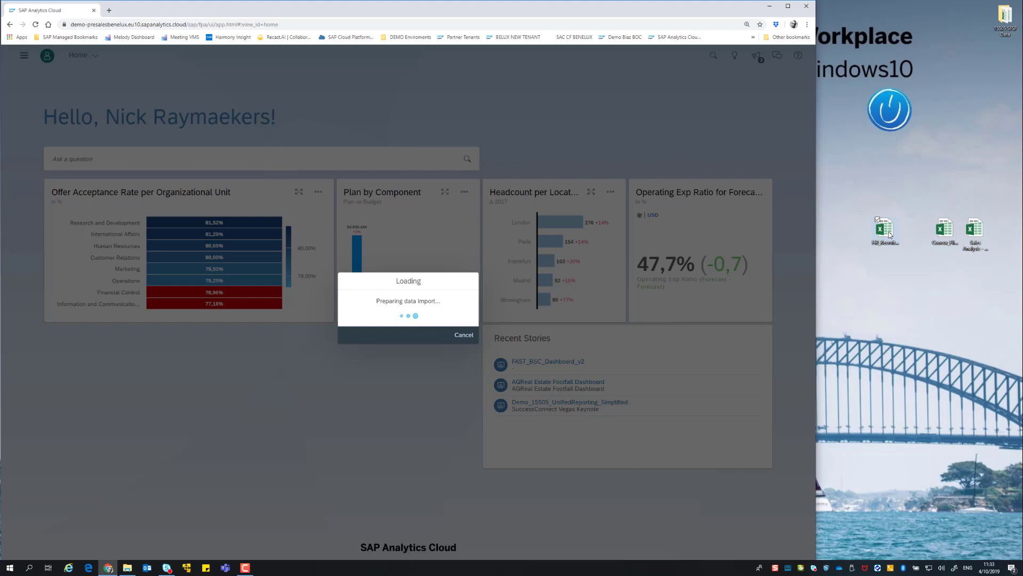
Open HR_Recruitment.xlsx in Excel, look through the columns and rows of the Import sheet, and put the workbook away
{"action": "left_click", "coordinate": [890, 235]}
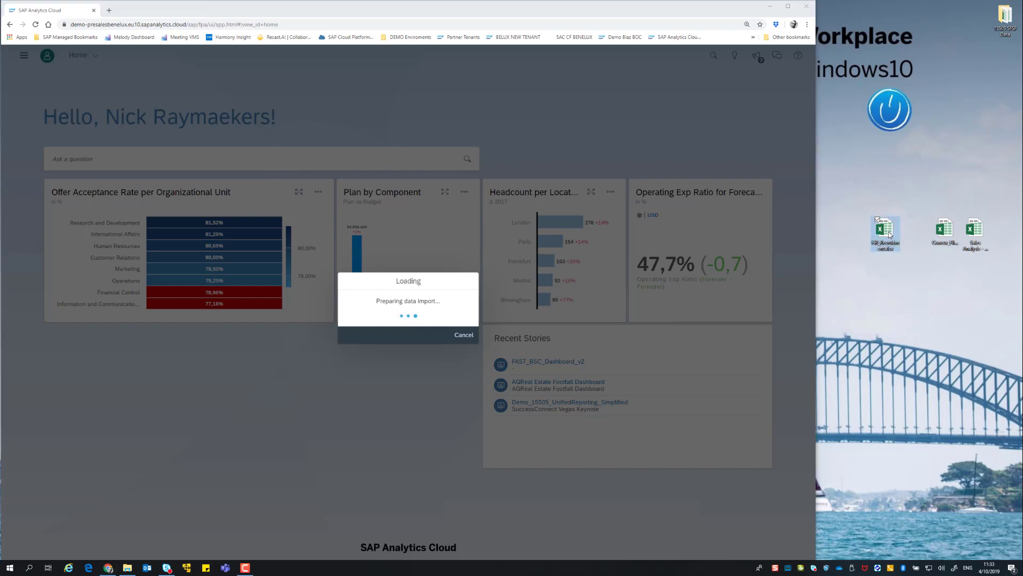
{"action": "double_click", "coordinate": [890, 234]}
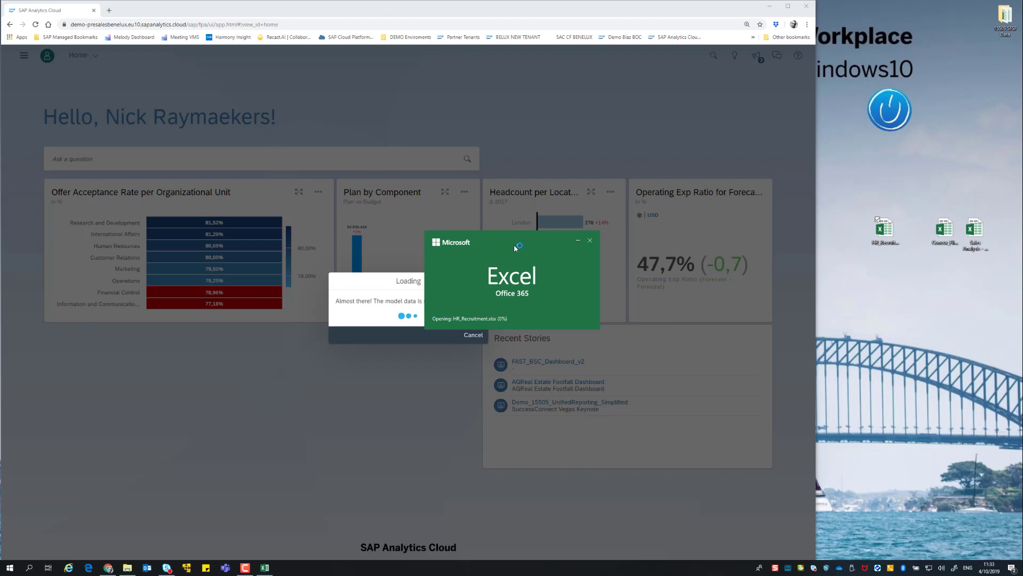
{"action": "scroll", "coordinate": [910, 324], "scroll_direction": "up", "scroll_amount": 5}
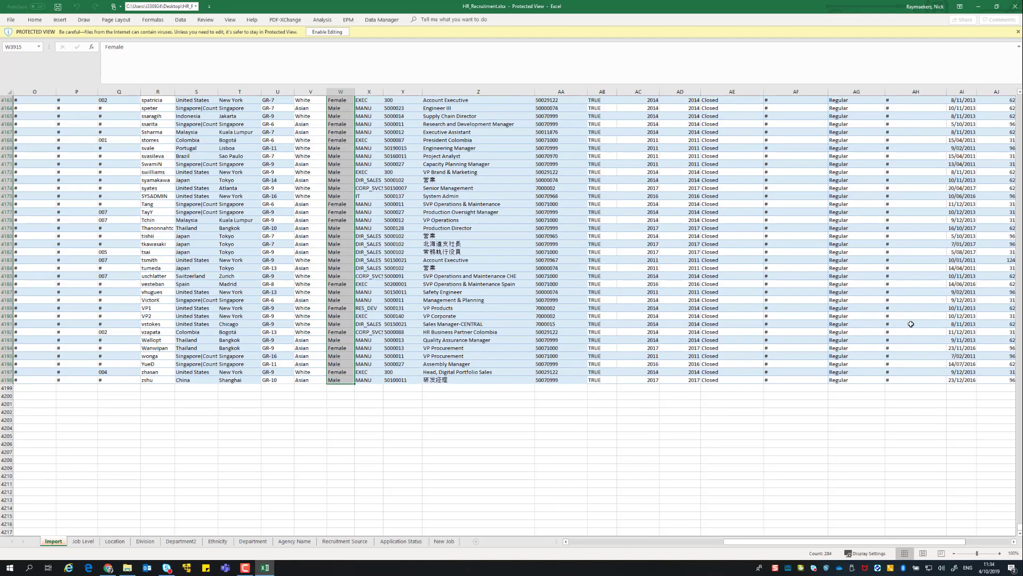
{"action": "scroll", "coordinate": [910, 324], "scroll_direction": "up", "scroll_amount": 6}
{"action": "left_click_drag", "start_coordinate": [1019, 529], "coordinate": [1020, 90]}
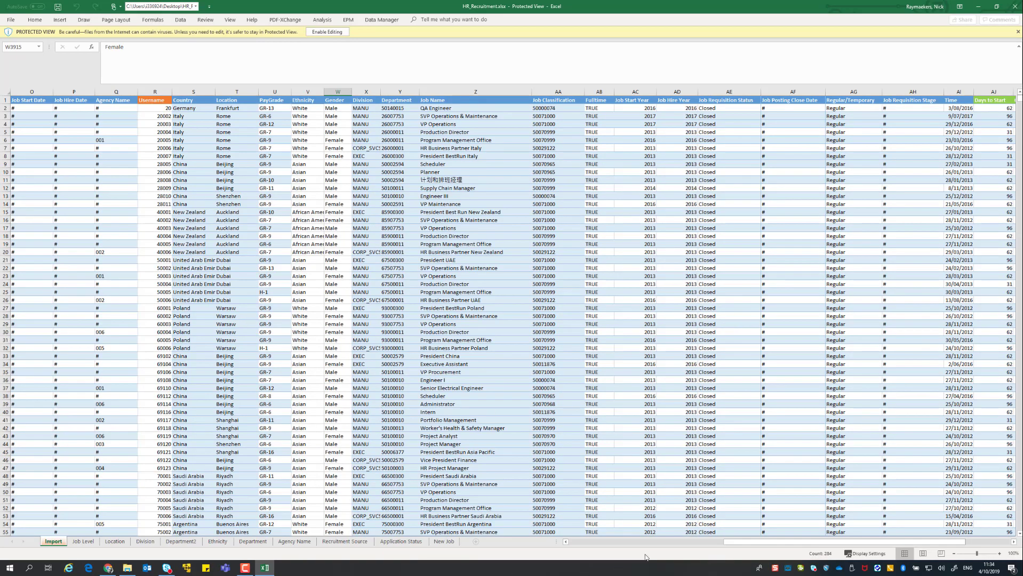
{"action": "left_click_drag", "start_coordinate": [748, 542], "coordinate": [565, 545]}
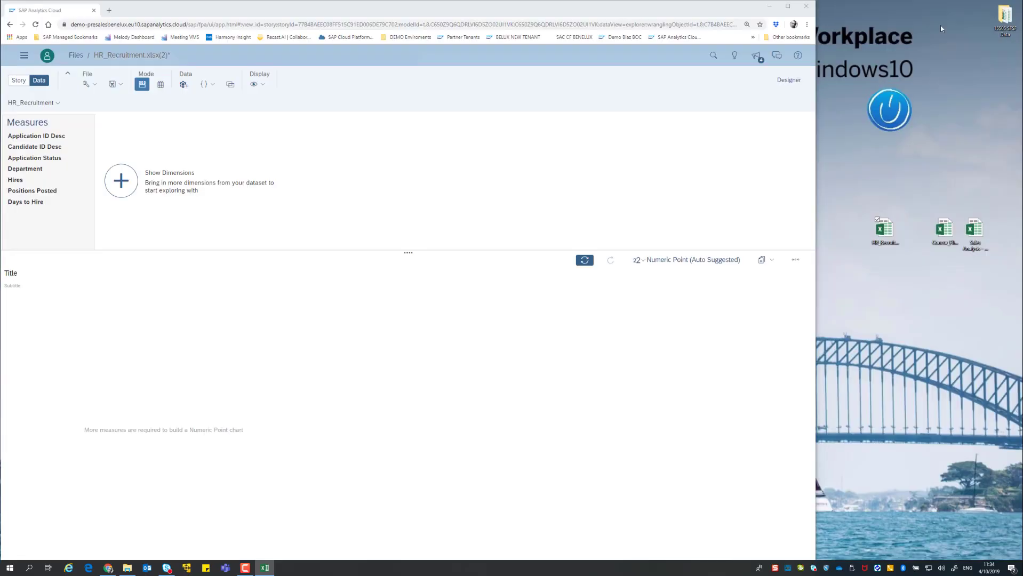
{"action": "left_click", "coordinate": [978, 7]}
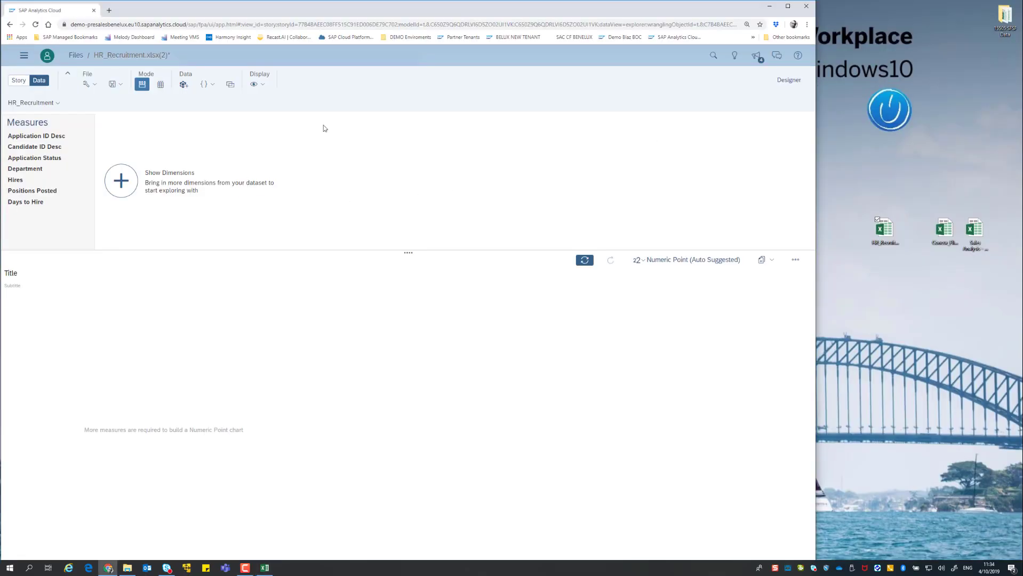
Enlarge the browser window, select the Hires measure and show all dimensions of the HR_Recruitment dataset
{"action": "left_click", "coordinate": [788, 6]}
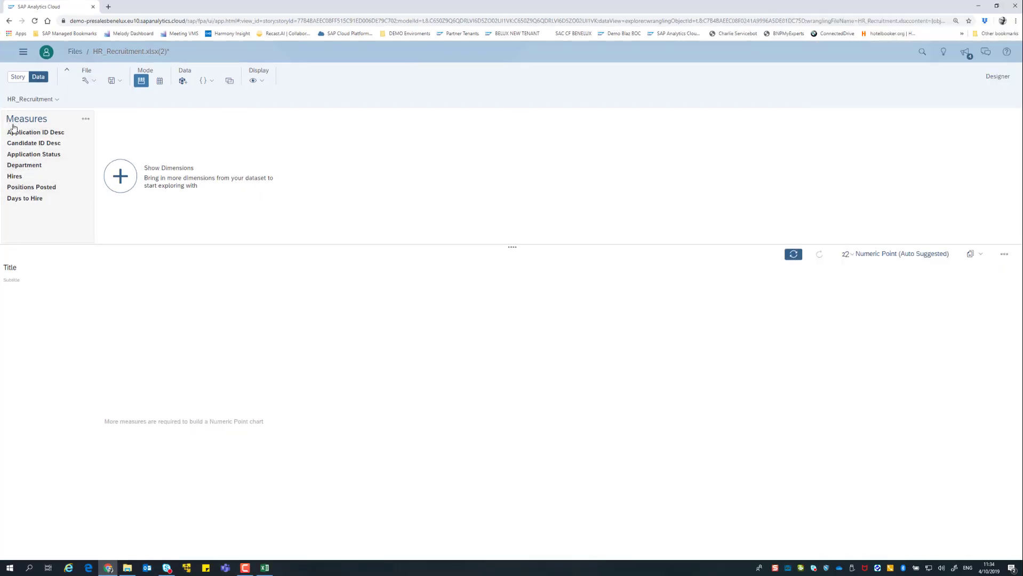
{"action": "left_click", "coordinate": [17, 175]}
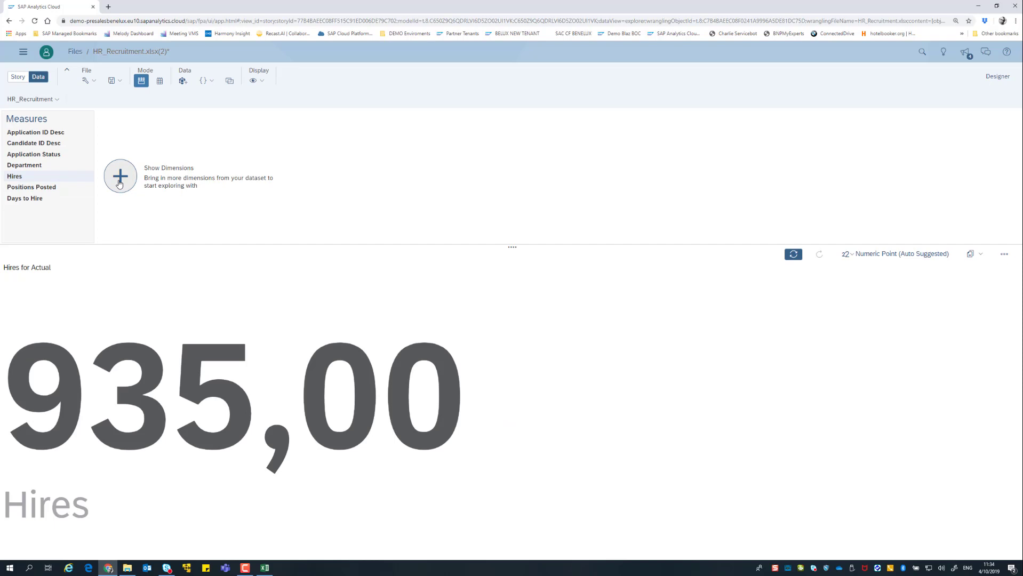
{"action": "left_click", "coordinate": [119, 183]}
{"action": "left_click", "coordinate": [120, 215]}
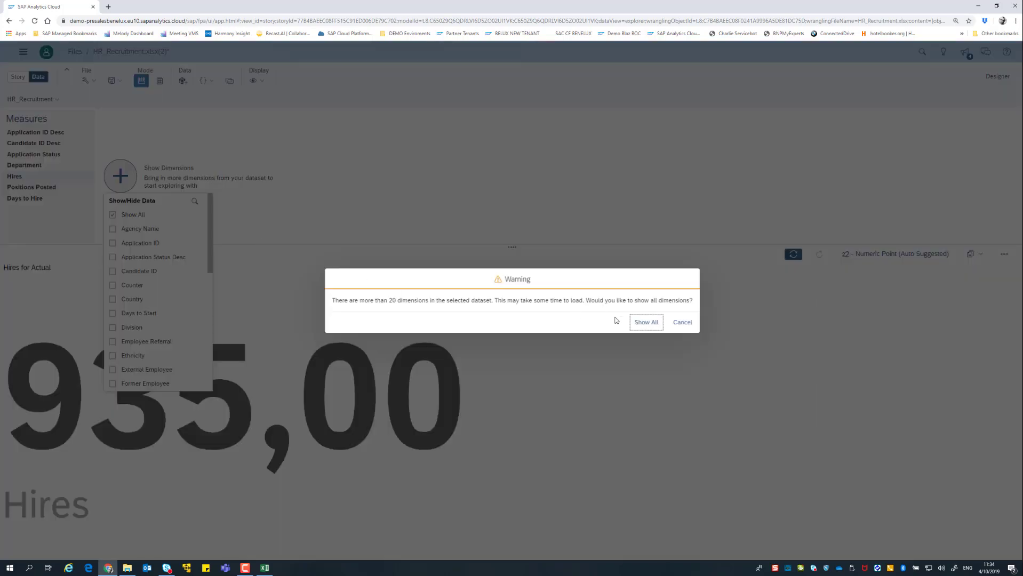
{"action": "left_click", "coordinate": [645, 322]}
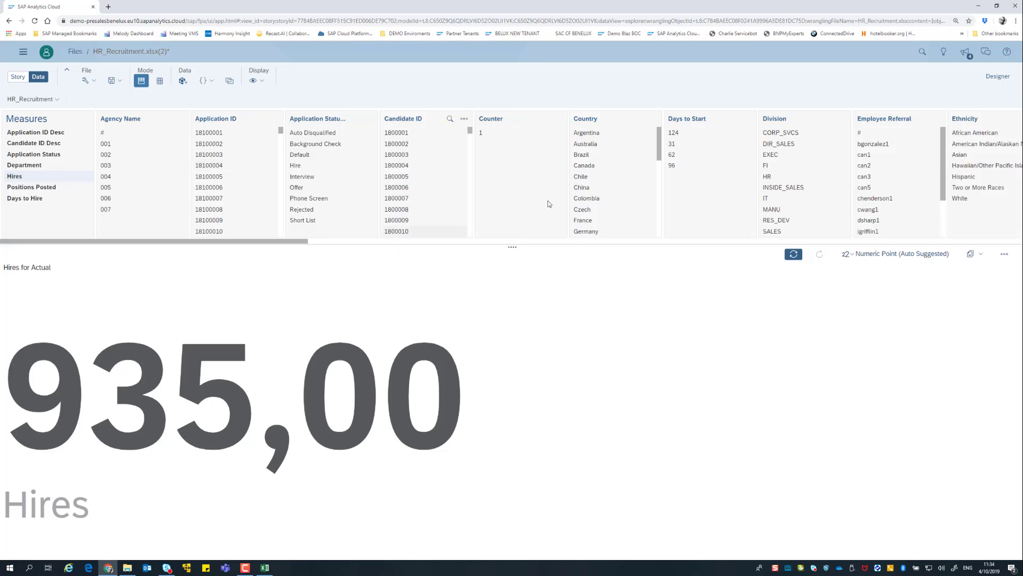
Try breaking Hires down by Country with a filter on Brazil
{"action": "left_click", "coordinate": [584, 120]}
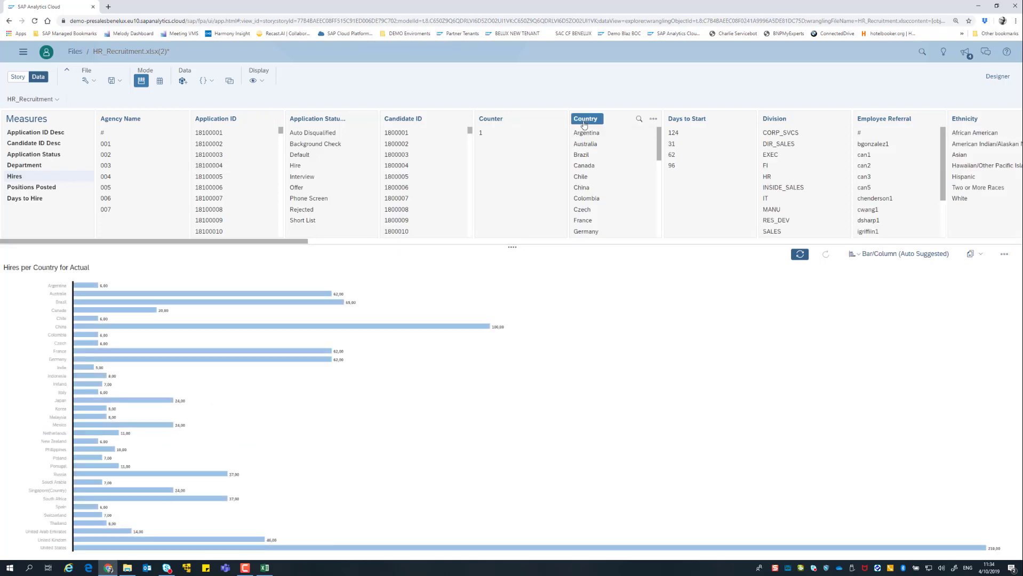
{"action": "left_click", "coordinate": [587, 157]}
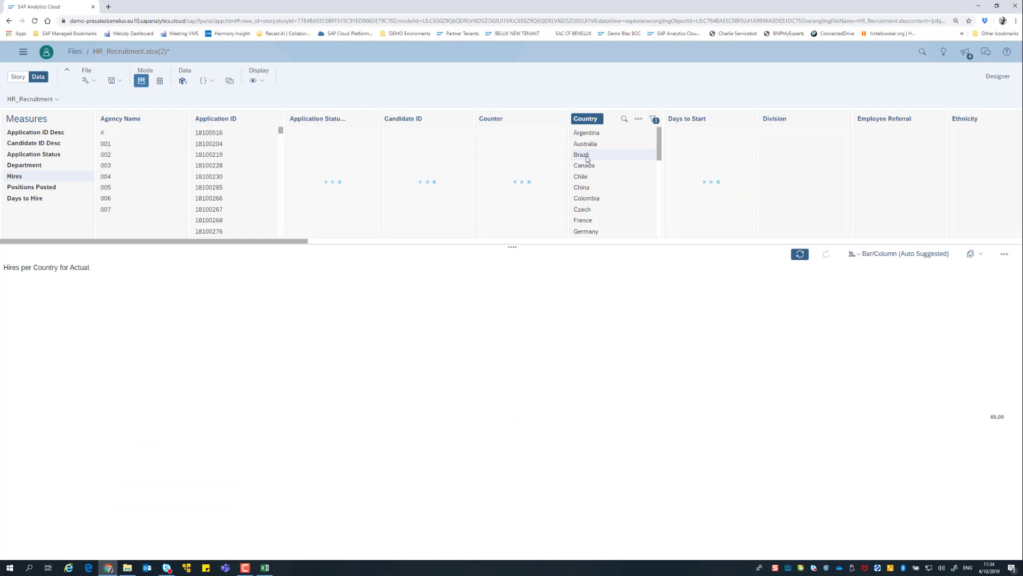
{"action": "left_click", "coordinate": [586, 156]}
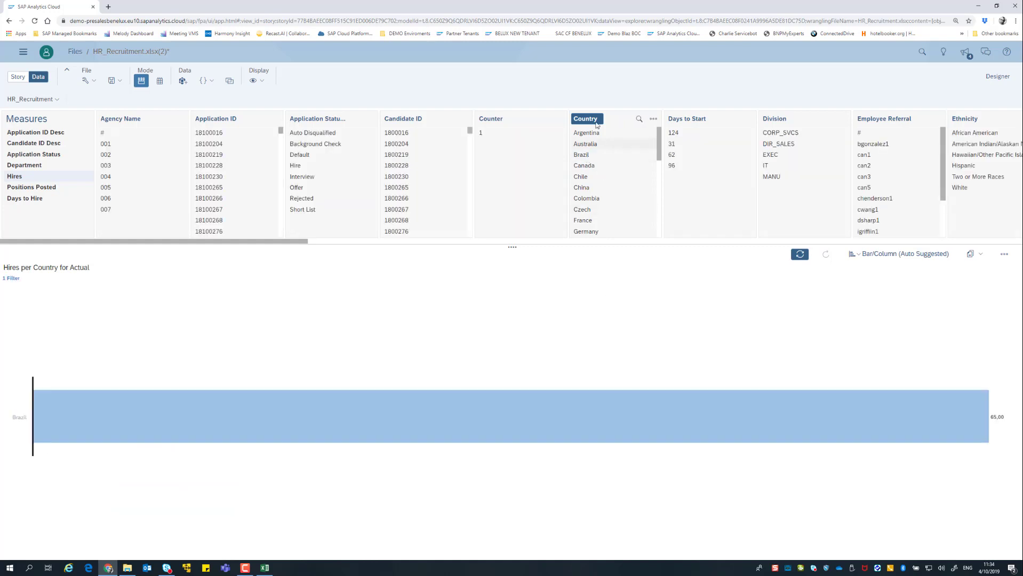
{"action": "left_click", "coordinate": [585, 120]}
Chart Hires by the Time dimension and drill the time axis down to years
{"action": "left_click_drag", "start_coordinate": [254, 241], "coordinate": [935, 243]}
{"action": "left_click", "coordinate": [839, 119]}
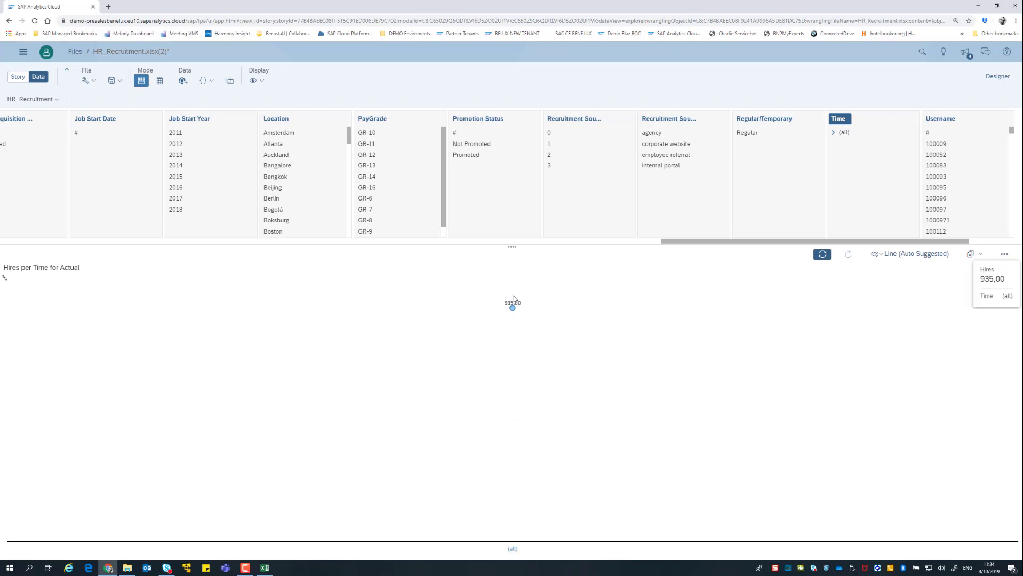
{"action": "left_click", "coordinate": [515, 550]}
{"action": "left_click", "coordinate": [562, 536]}
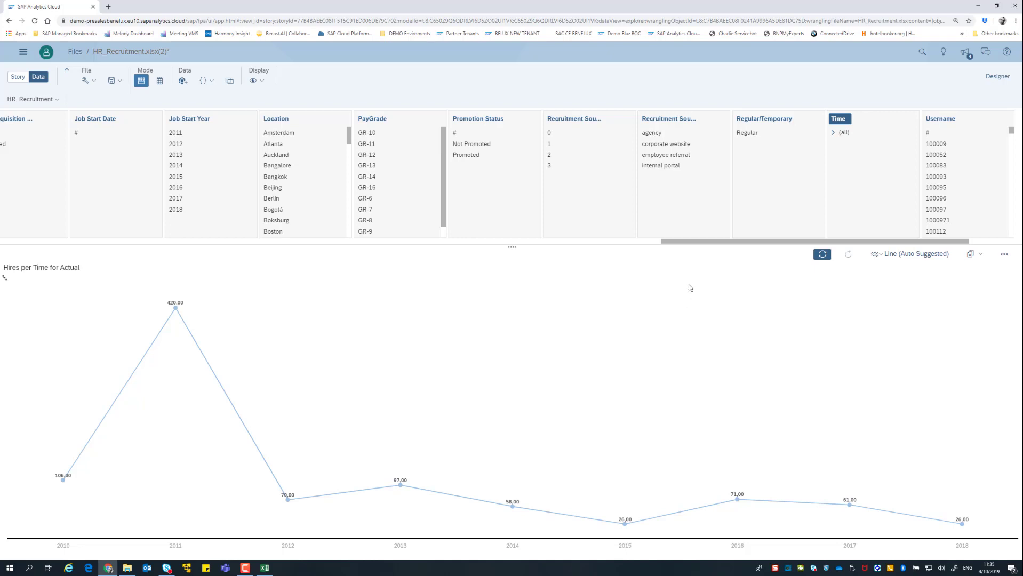
Copy the hires-over-time line chart to Page 1 of the story and enlarge it there
{"action": "left_click", "coordinate": [970, 256]}
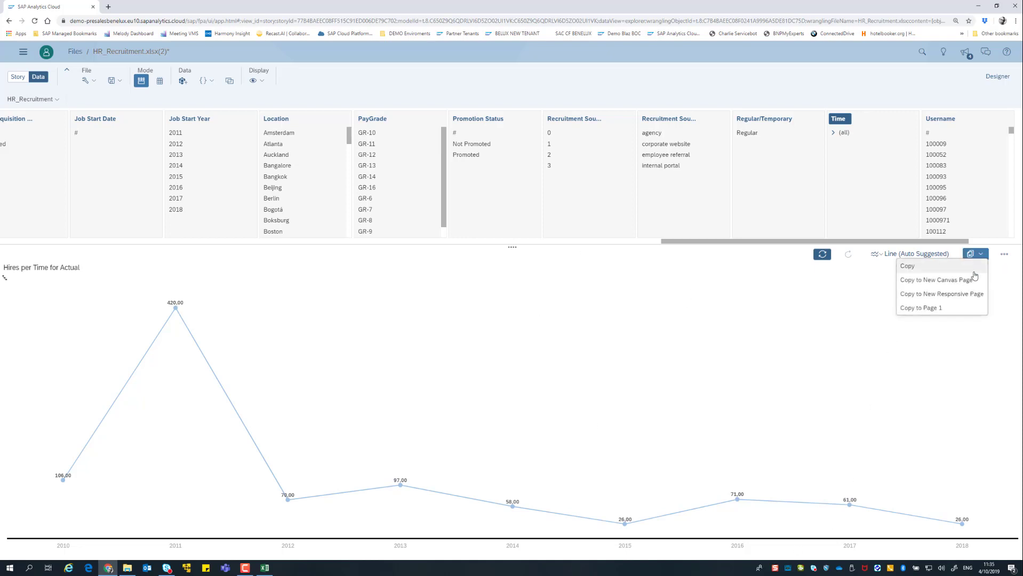
{"action": "left_click", "coordinate": [952, 312]}
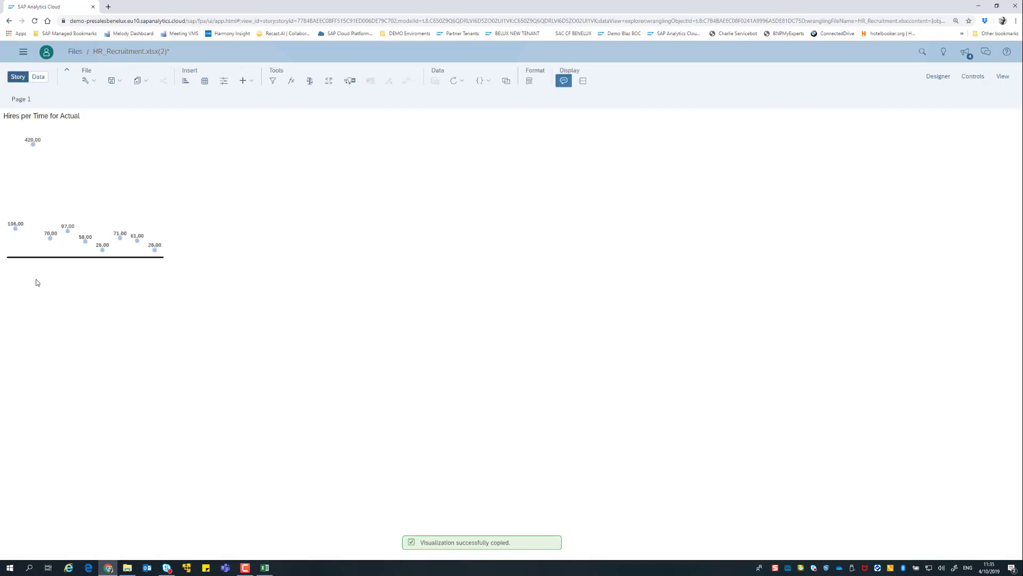
{"action": "left_click", "coordinate": [169, 278]}
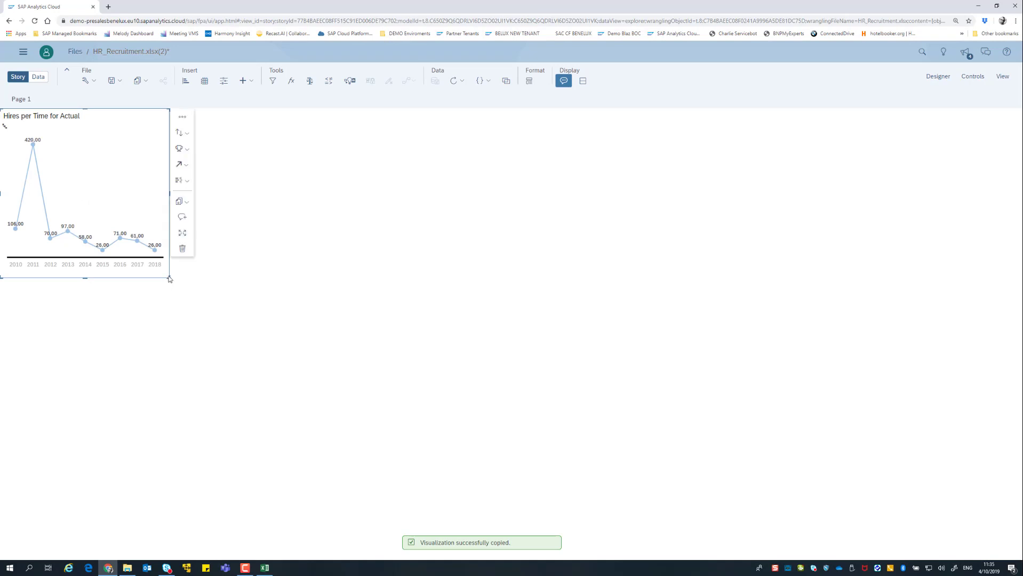
{"action": "left_click_drag", "start_coordinate": [169, 277], "coordinate": [226, 389]}
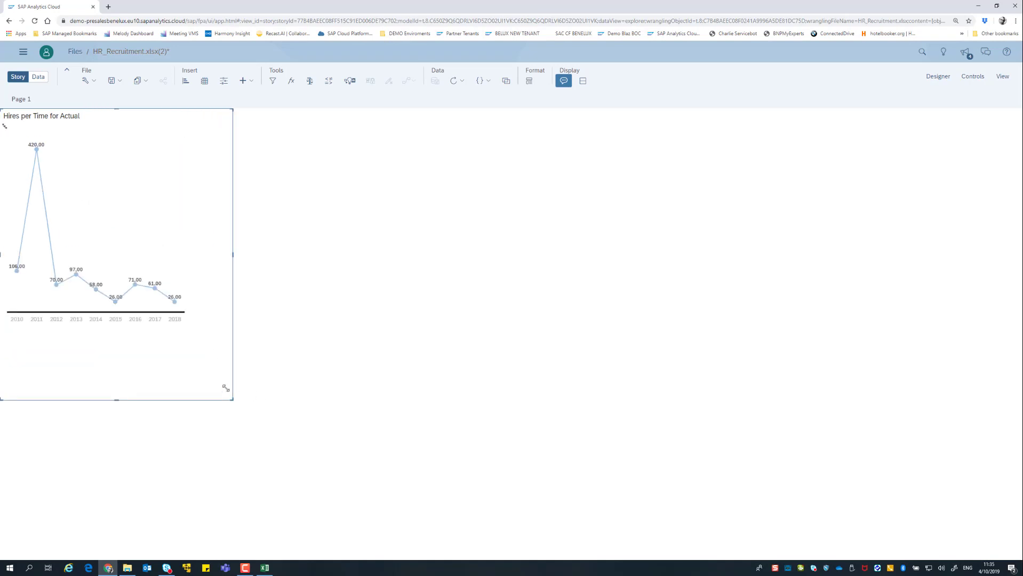
Add a forecast to the Hires per Time chart and widen the chart
{"action": "left_click", "coordinate": [245, 116]}
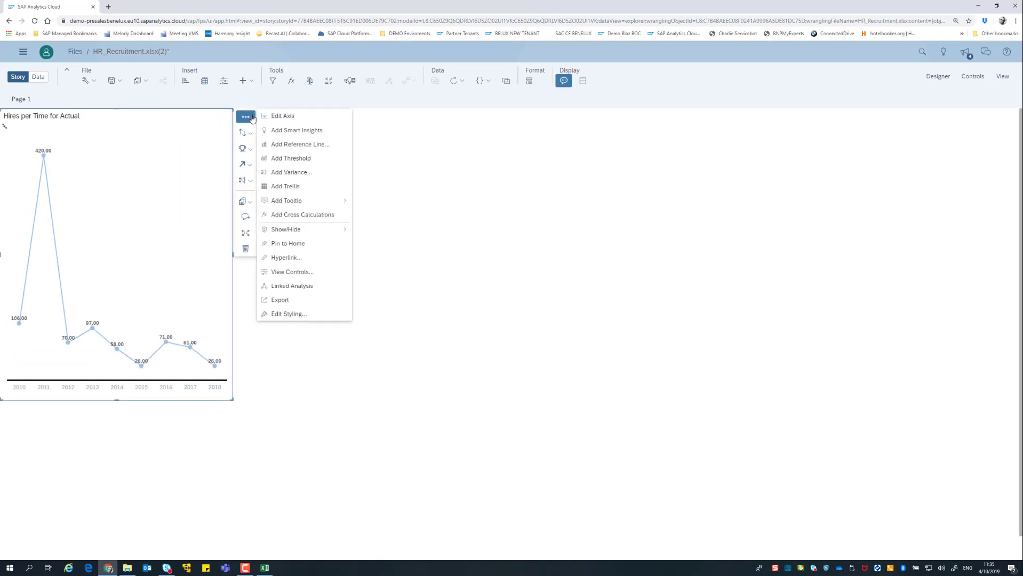
{"action": "left_click", "coordinate": [246, 167]}
{"action": "left_click", "coordinate": [276, 165]}
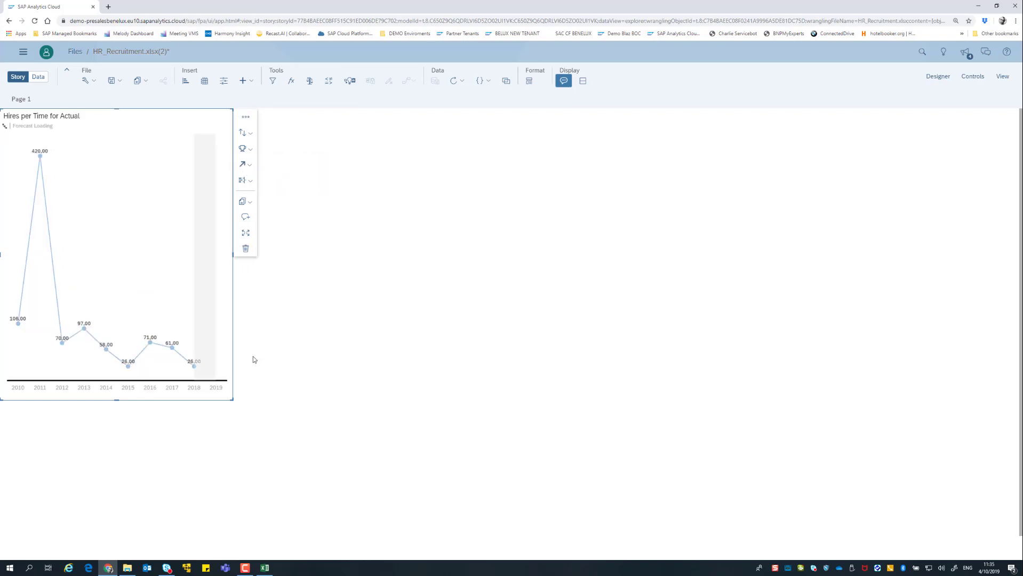
{"action": "left_click_drag", "start_coordinate": [233, 401], "coordinate": [291, 406]}
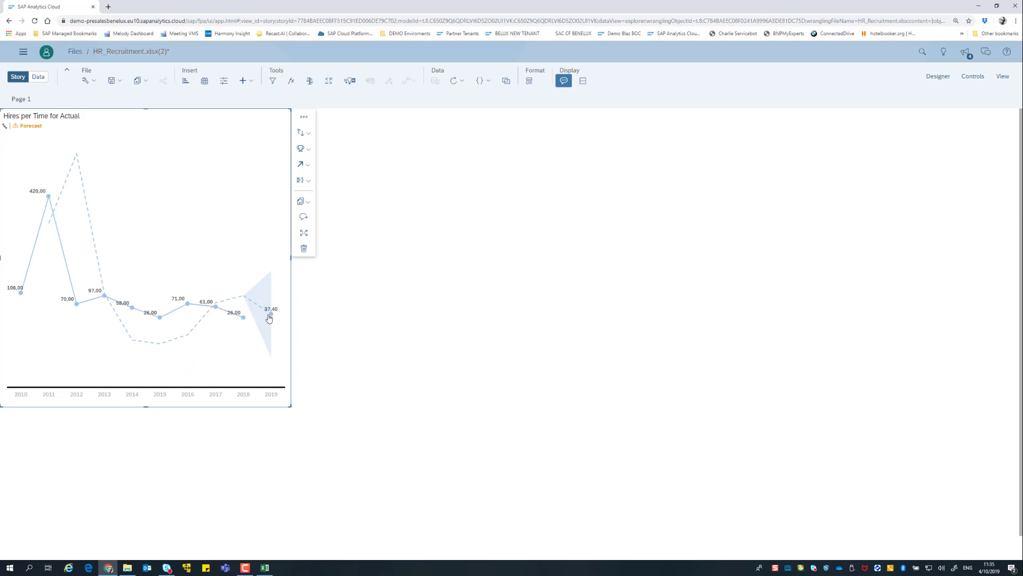
{"action": "left_click", "coordinate": [528, 260]}
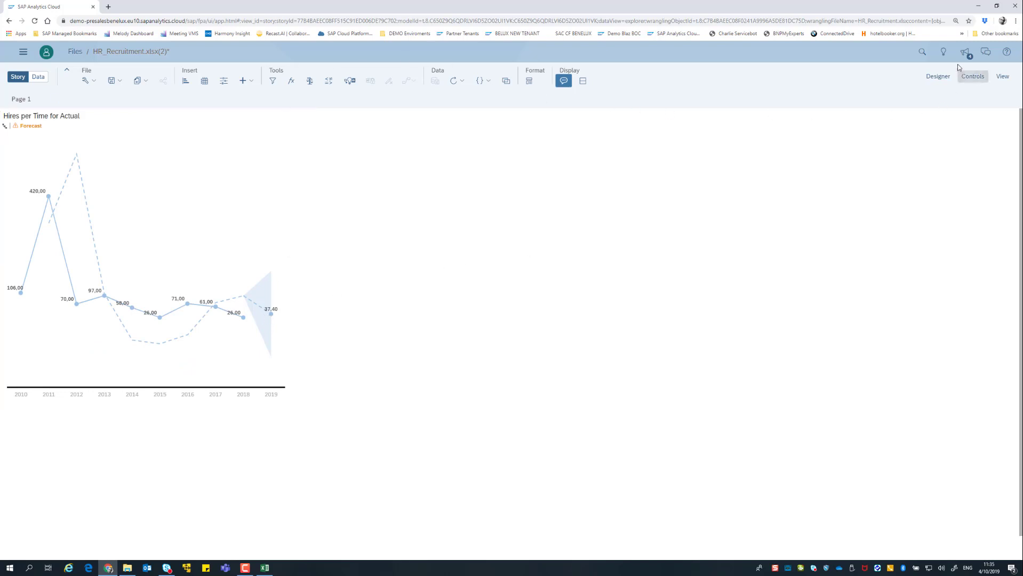
Ask Search to Insight "Show me hires in Time" and refine the question with "for 2017"
{"action": "left_click", "coordinate": [943, 53]}
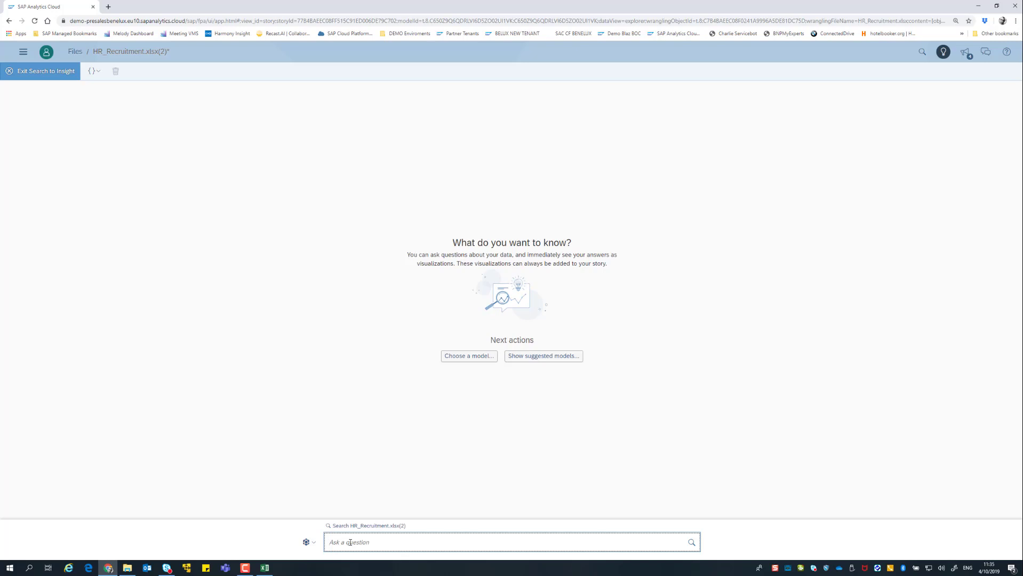
{"action": "type", "text": "Show me hires in time"}
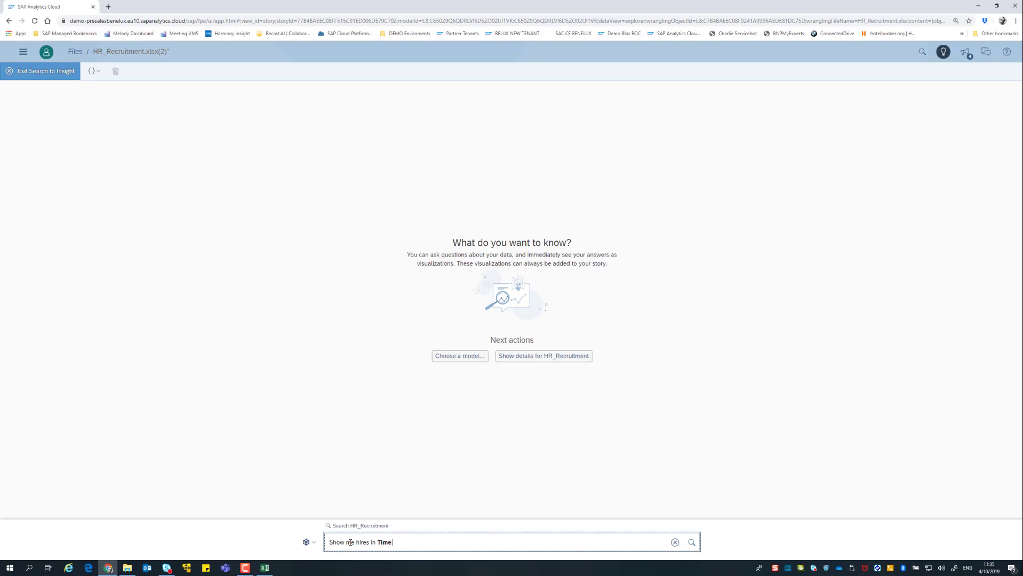
{"action": "key", "text": "Return"}
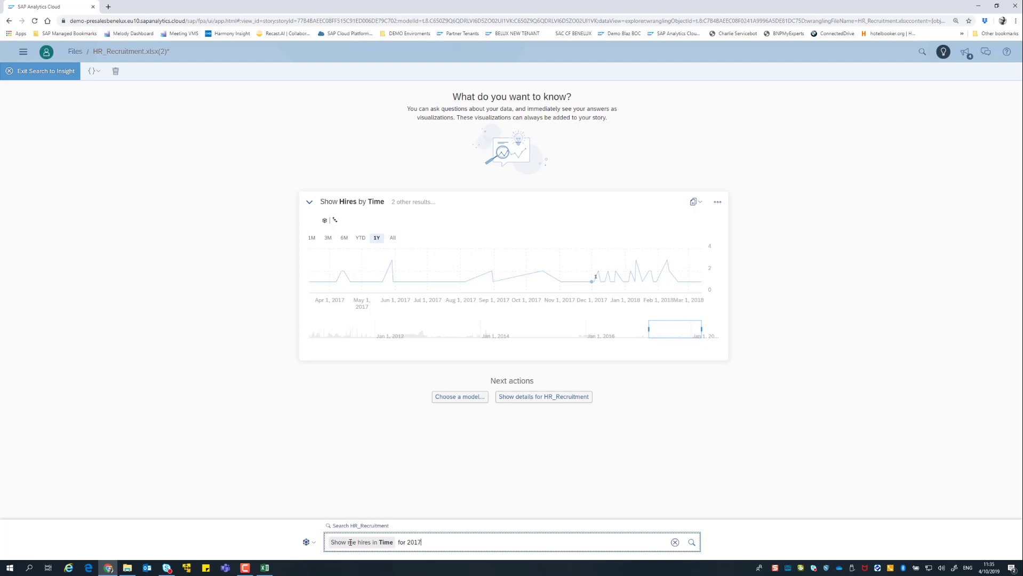
{"action": "type", "text": "for 2017"}
{"action": "key", "text": "Return"}
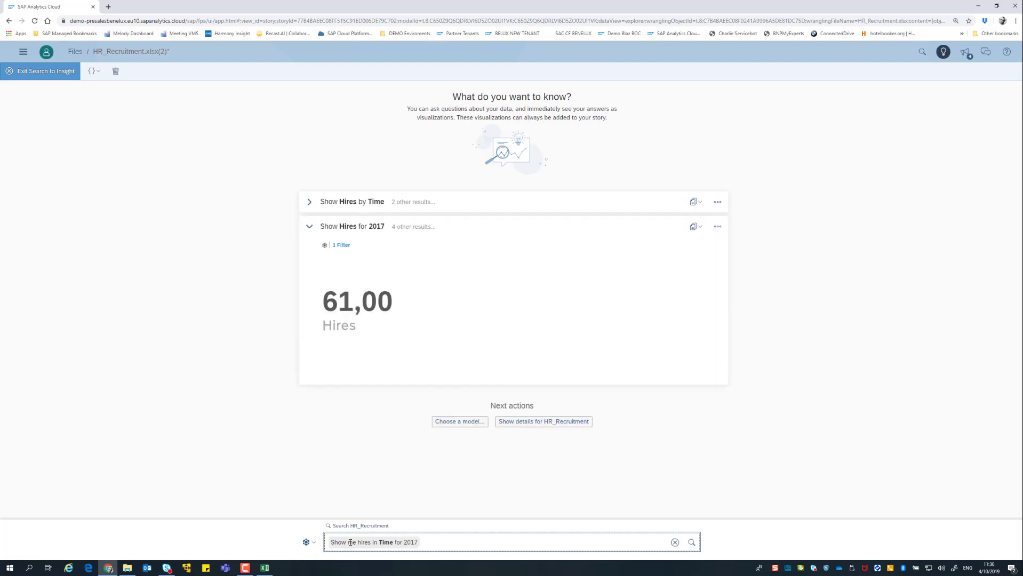
Ask "Show me hires by Days to Start" as a new question and copy the resulting chart to Page 1
{"action": "key", "text": "BackSpace"}
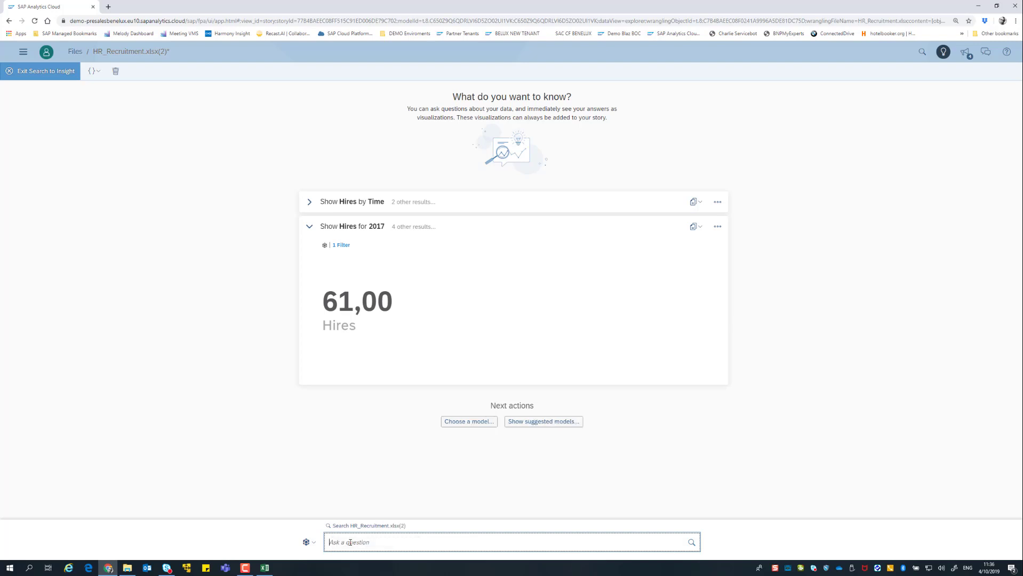
{"action": "type", "text": "Show me hires by days to start"}
{"action": "key", "text": "Return"}
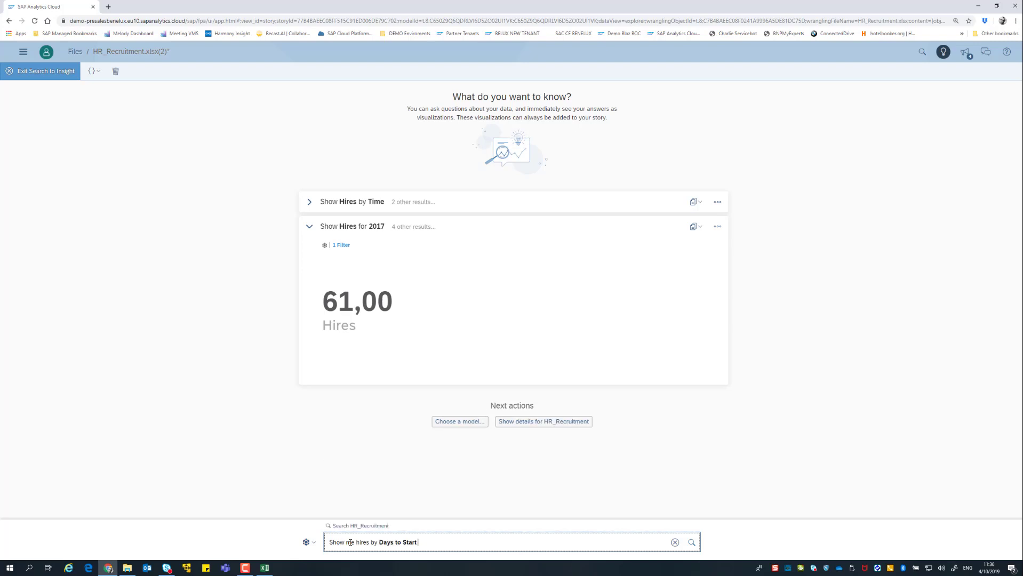
{"action": "key", "text": "Return"}
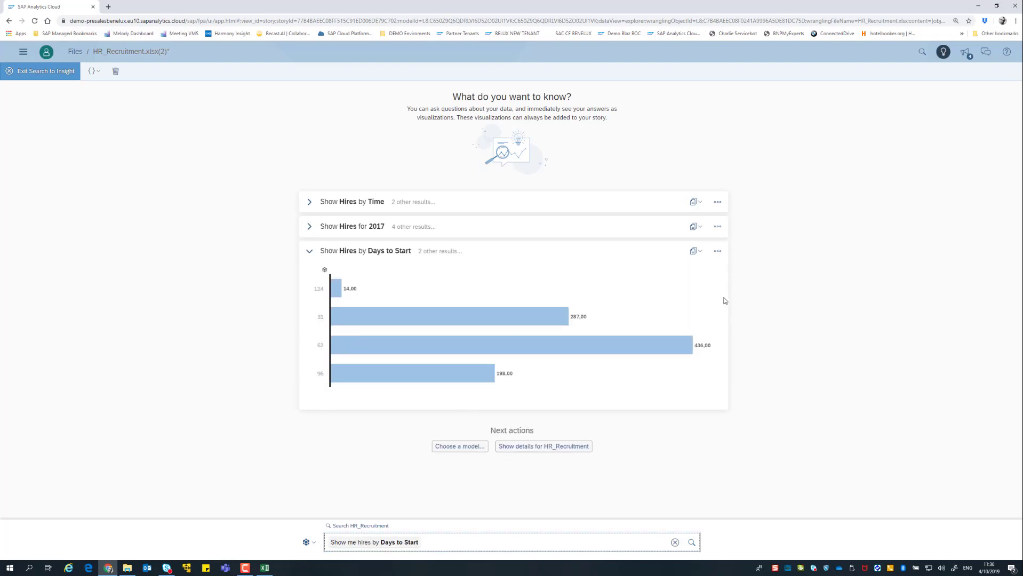
{"action": "left_click", "coordinate": [695, 252]}
{"action": "mouse_move", "coordinate": [712, 297]}
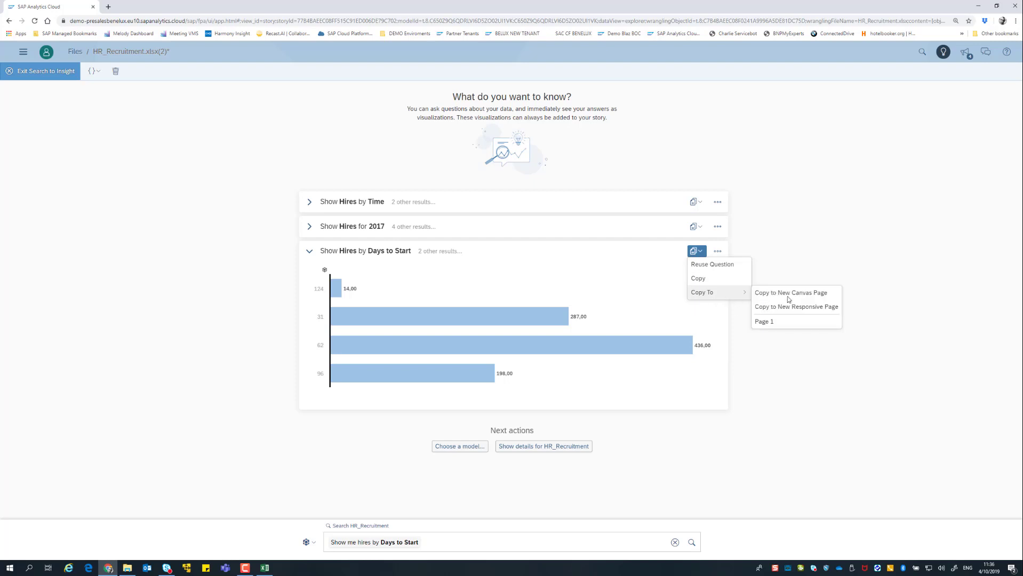
{"action": "left_click", "coordinate": [796, 321]}
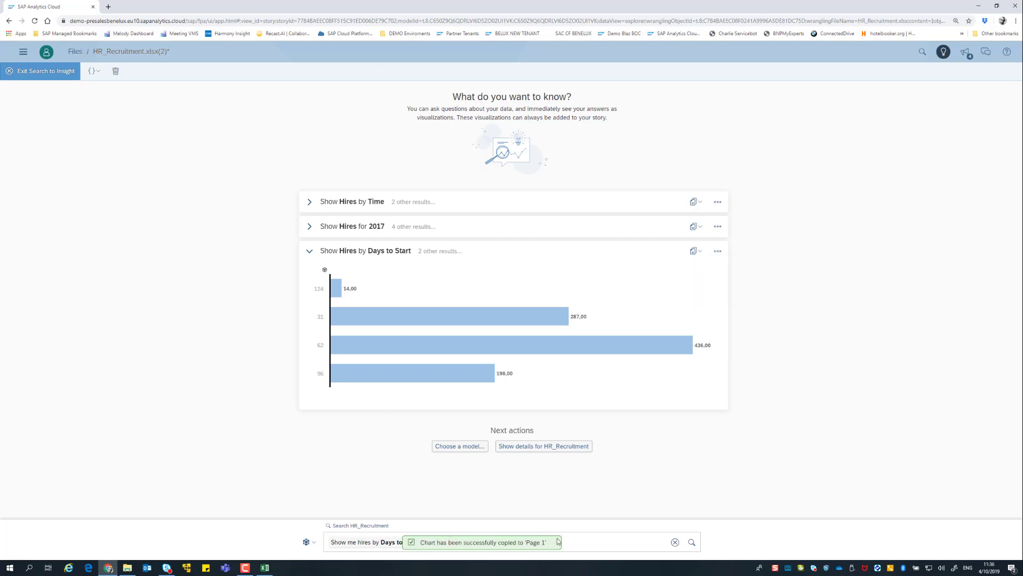
{"action": "left_click", "coordinate": [602, 543]}
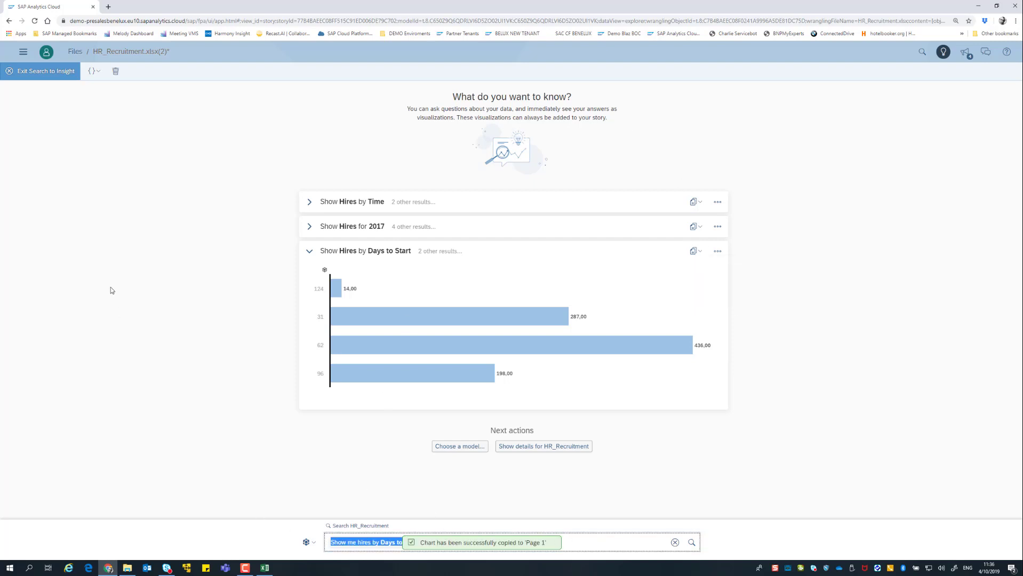
Ask Search to Insight "Show hires by country", copy the resulting chart to Page 1 and return to the story
{"action": "type", "text": "Show H"}
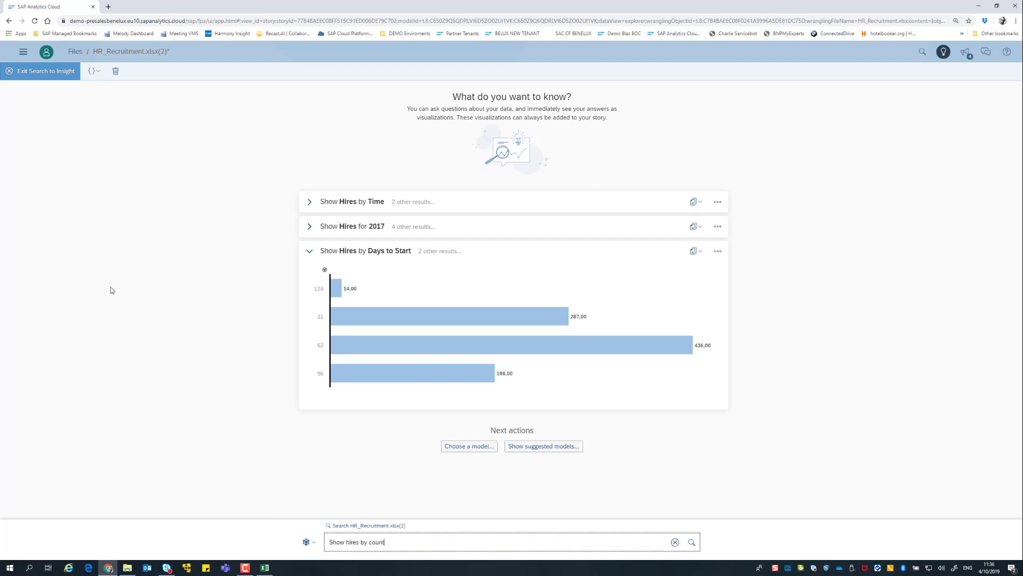
{"action": "type", "text": "ires by country"}
{"action": "key", "text": "Return"}
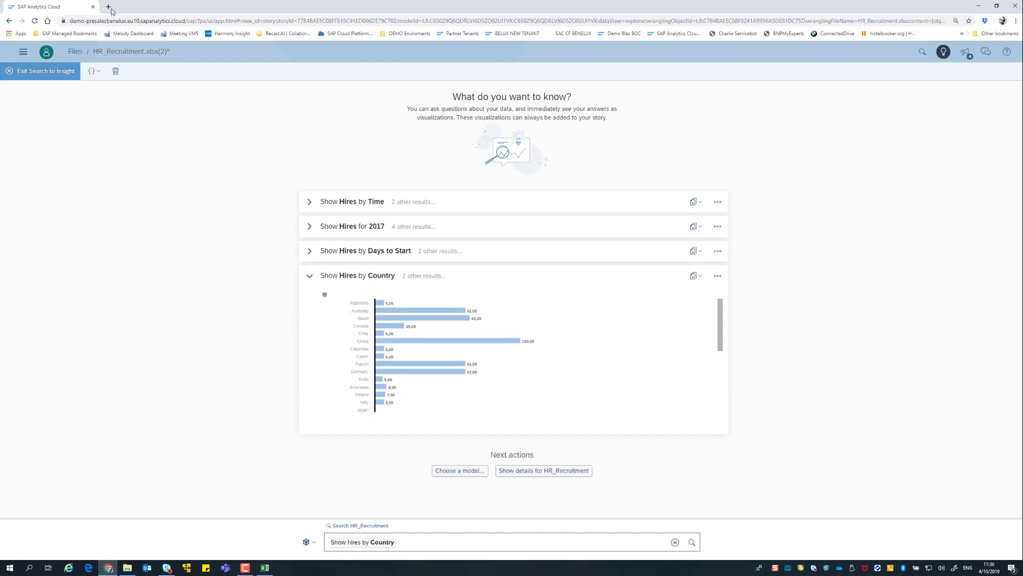
{"action": "left_click", "coordinate": [694, 276]}
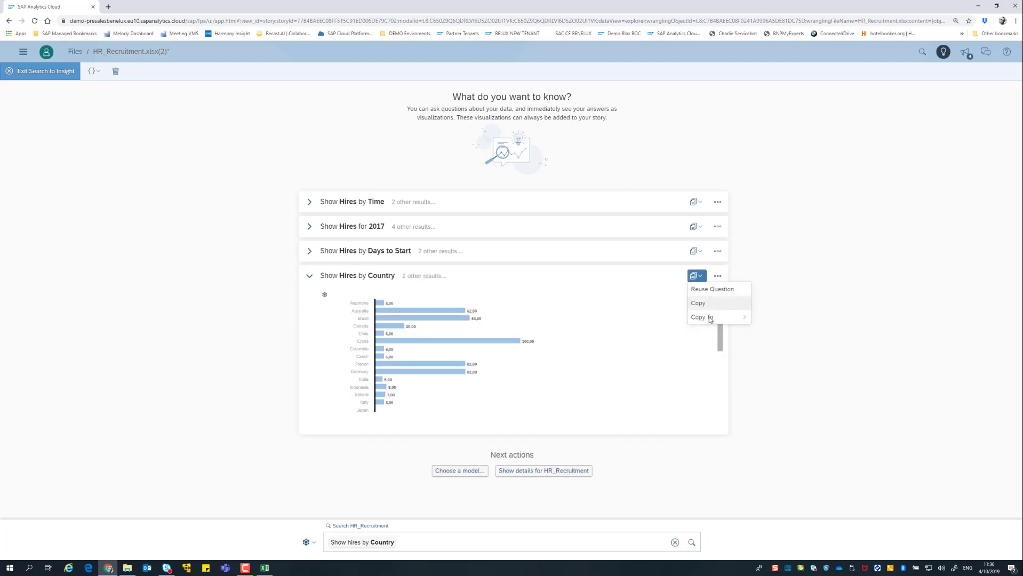
{"action": "mouse_move", "coordinate": [710, 319]}
{"action": "left_click", "coordinate": [751, 343]}
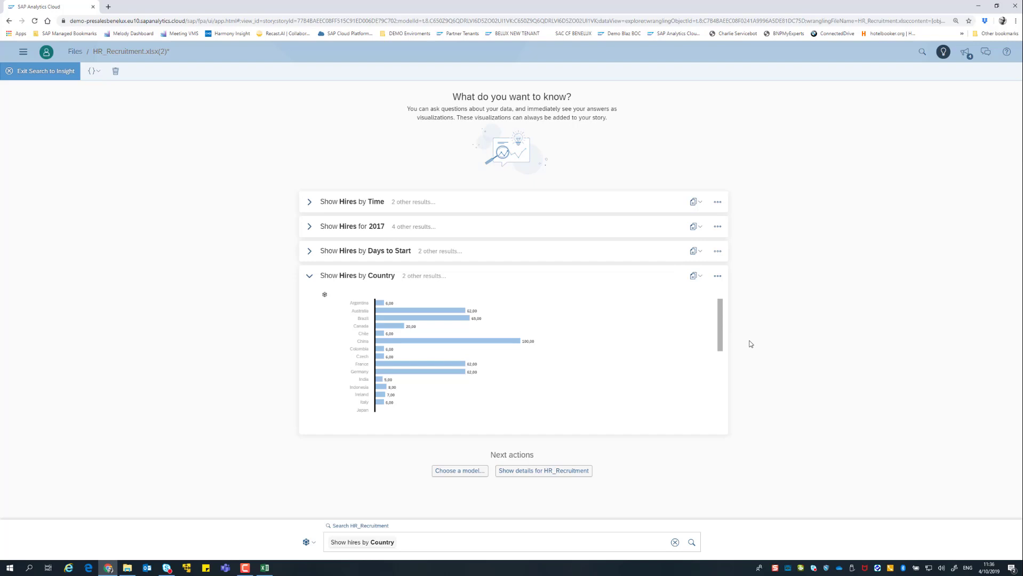
{"action": "left_click", "coordinate": [60, 70]}
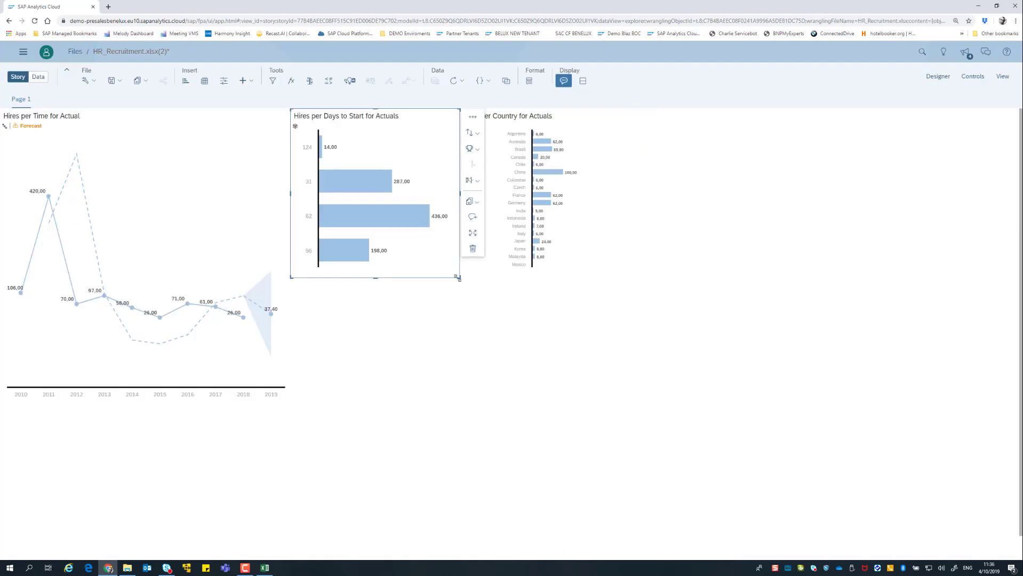
Enlarge the Hires per Days to Start and Hires per Country charts and place them side by side without overlap
{"action": "left_click_drag", "start_coordinate": [457, 276], "coordinate": [494, 397]}
{"action": "left_click", "coordinate": [613, 256]}
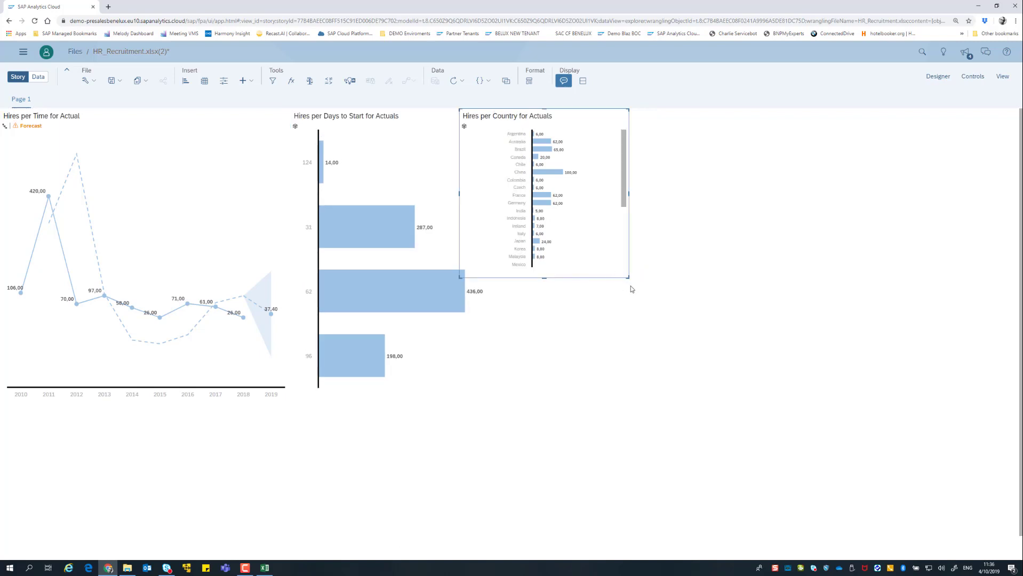
{"action": "left_click_drag", "start_coordinate": [628, 278], "coordinate": [710, 337]}
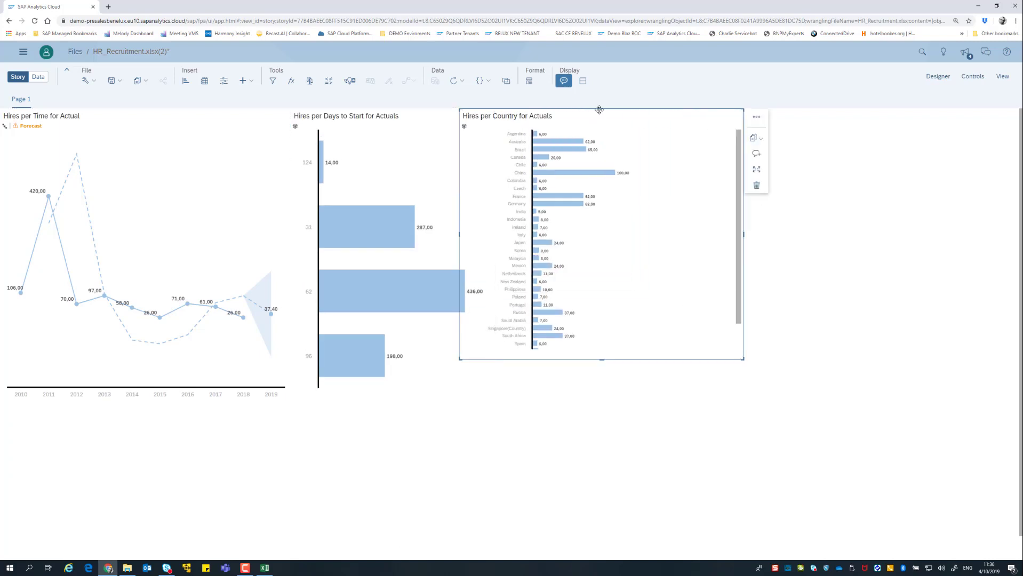
{"action": "left_click_drag", "start_coordinate": [591, 109], "coordinate": [626, 109]}
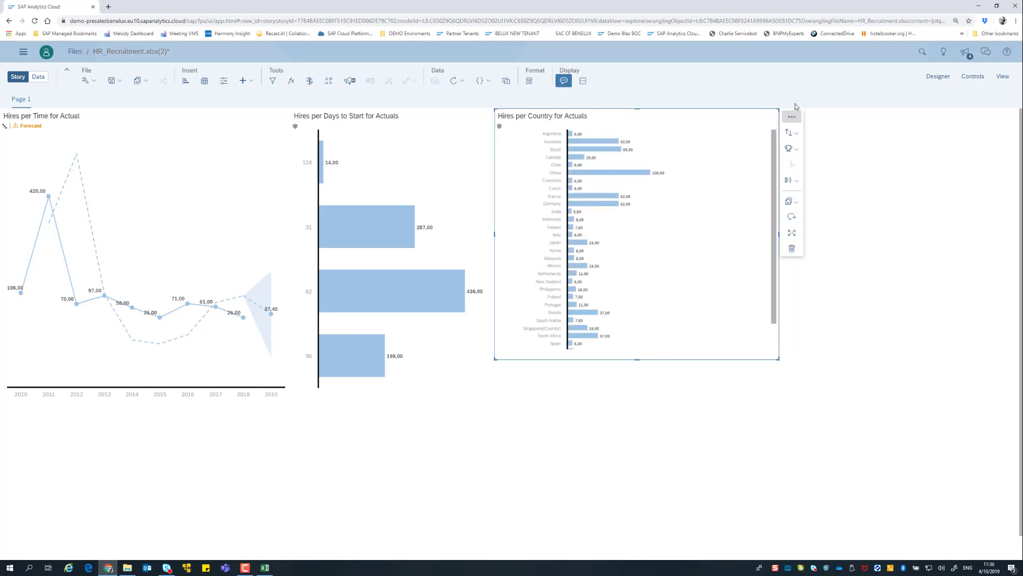
Sort the Hires per Country chart by Hires from highest to lowest and enlarge it to match the neighbouring charts' height
{"action": "left_click", "coordinate": [791, 132]}
{"action": "mouse_move", "coordinate": [842, 146]}
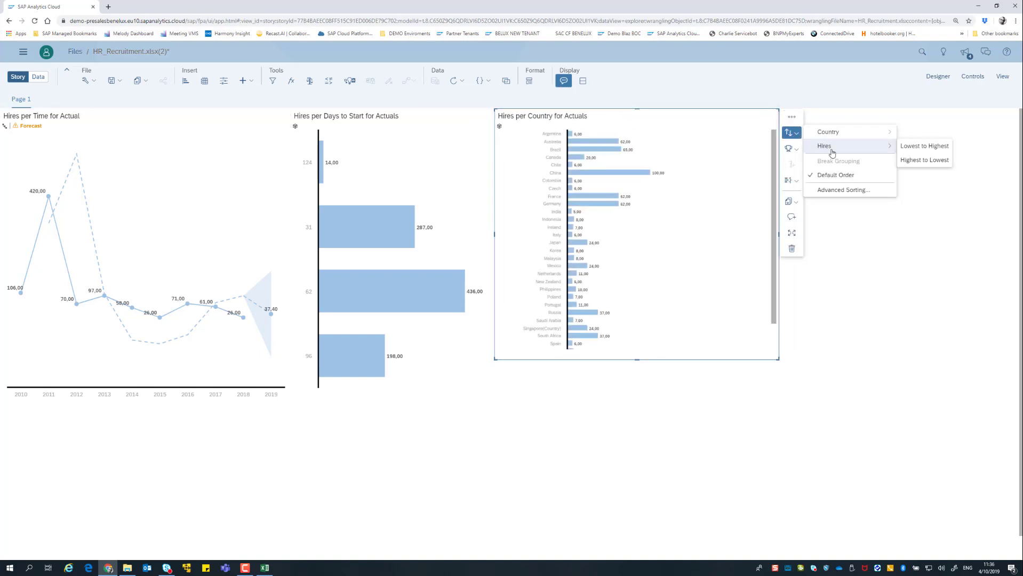
{"action": "left_click", "coordinate": [912, 160]}
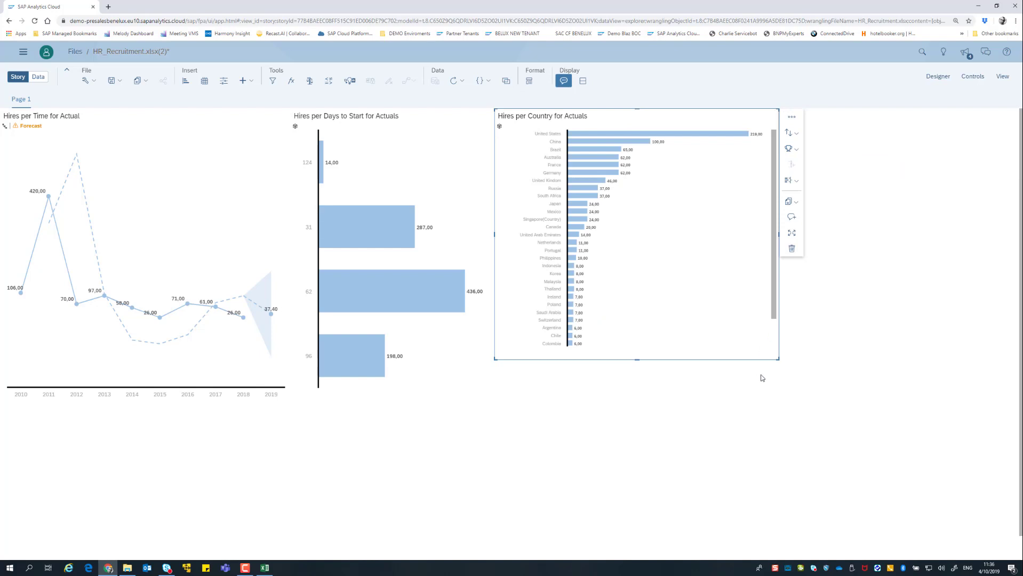
{"action": "left_click_drag", "start_coordinate": [776, 359], "coordinate": [787, 397]}
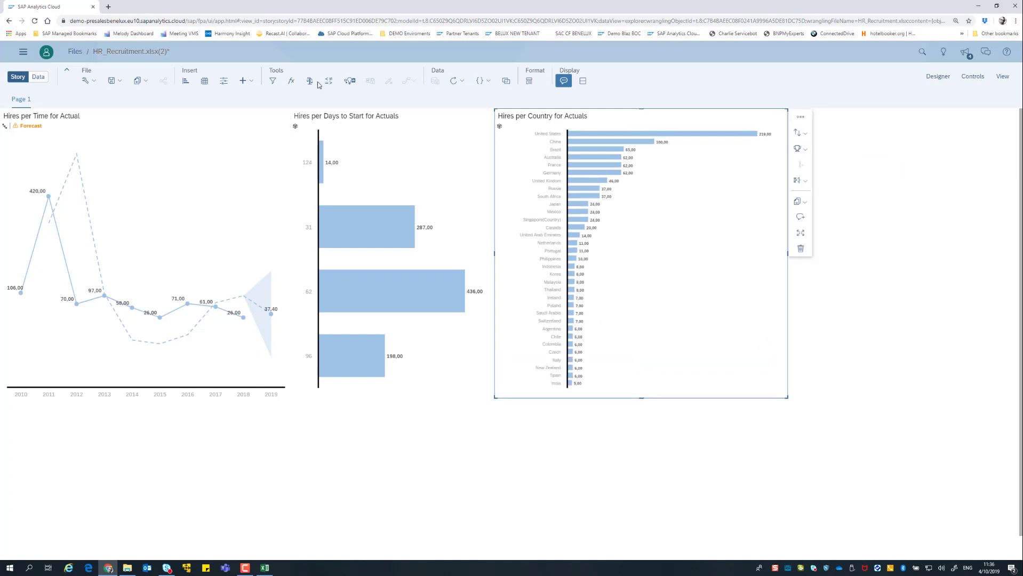
Add a page filter on the Job Classification dimension with all members selected and enlarge it into a checkbox list
{"action": "left_click", "coordinate": [243, 81]}
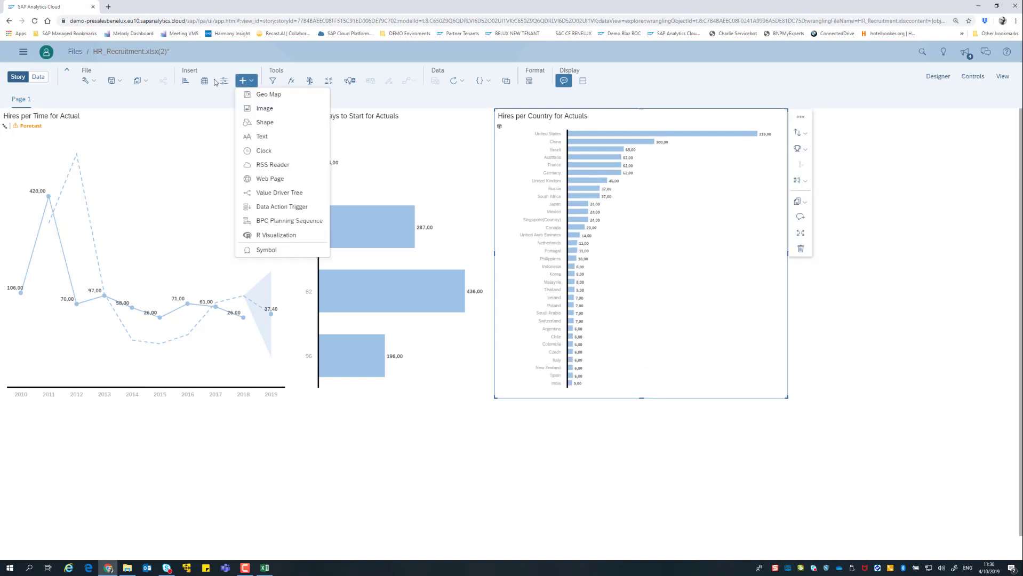
{"action": "left_click", "coordinate": [223, 81]}
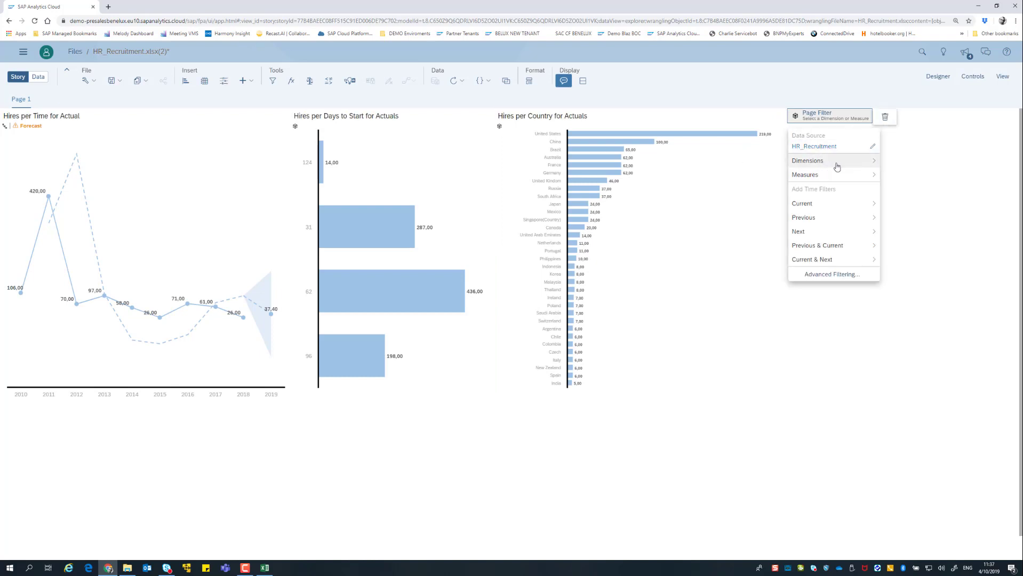
{"action": "left_click", "coordinate": [835, 162]}
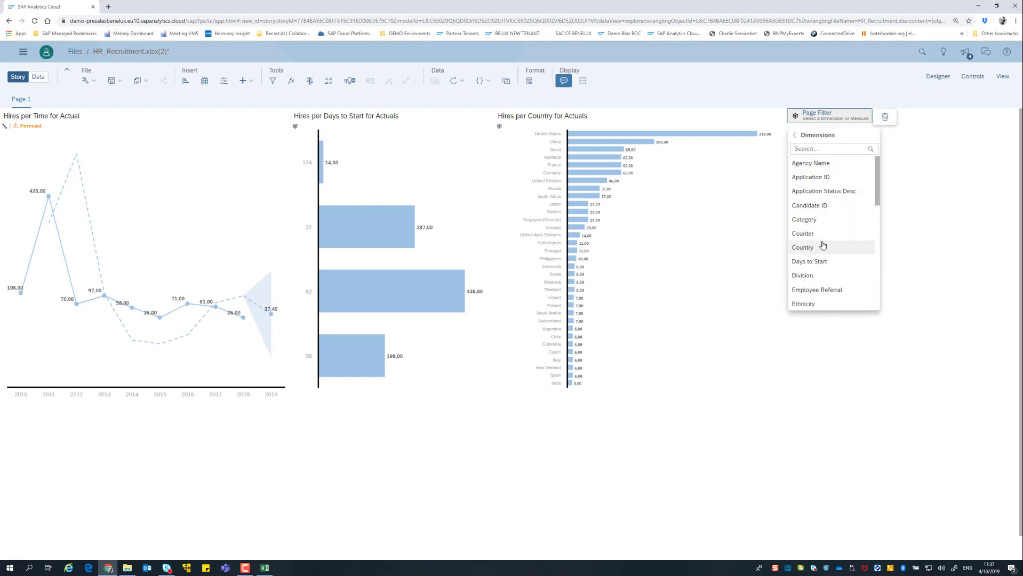
{"action": "scroll", "coordinate": [825, 240], "scroll_direction": "down", "scroll_amount": 3}
{"action": "scroll", "coordinate": [824, 244], "scroll_direction": "down", "scroll_amount": 3}
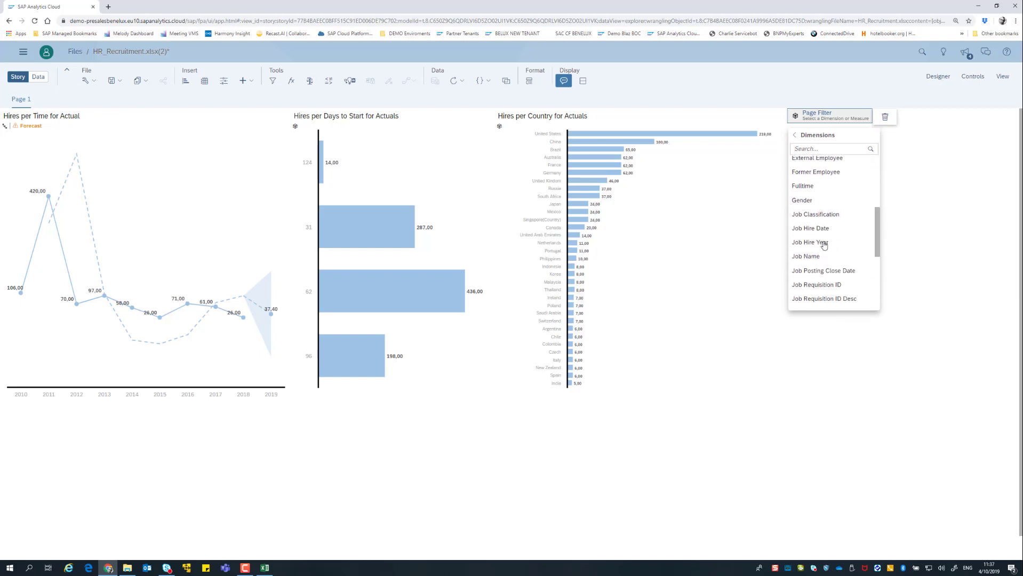
{"action": "scroll", "coordinate": [828, 222], "scroll_direction": "up", "scroll_amount": 2}
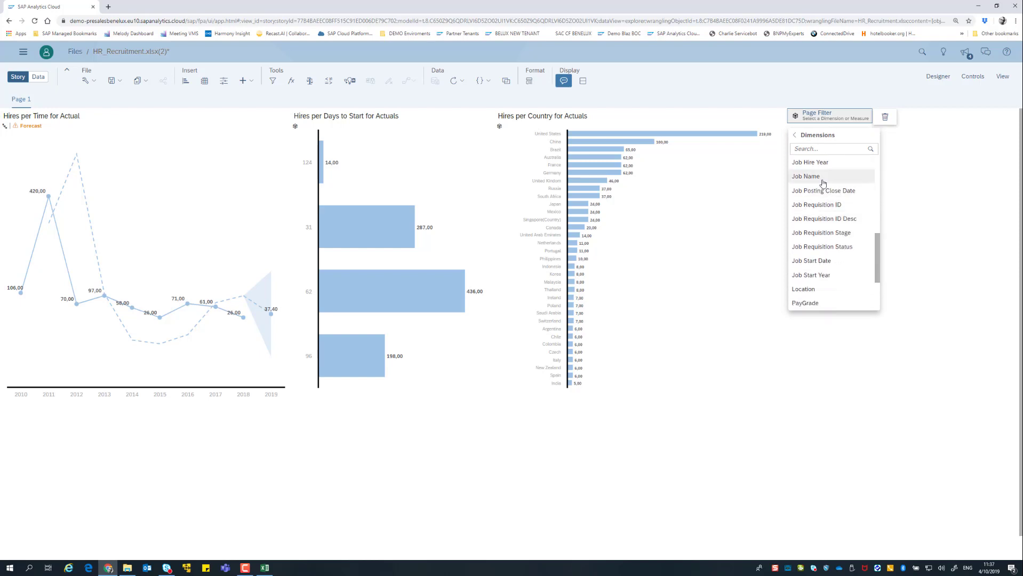
{"action": "left_click", "coordinate": [832, 174]}
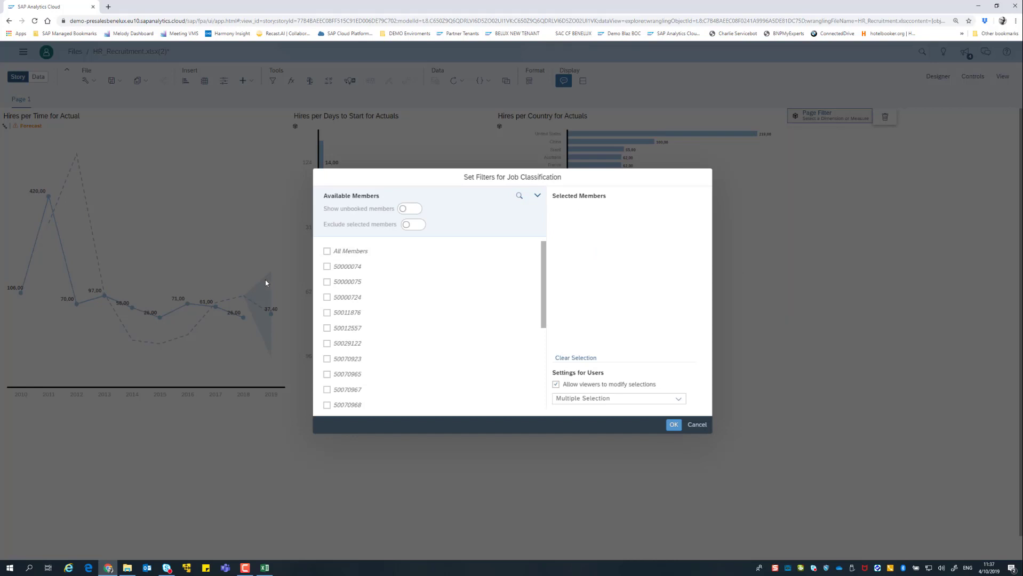
{"action": "left_click", "coordinate": [327, 250]}
{"action": "left_click", "coordinate": [673, 424]}
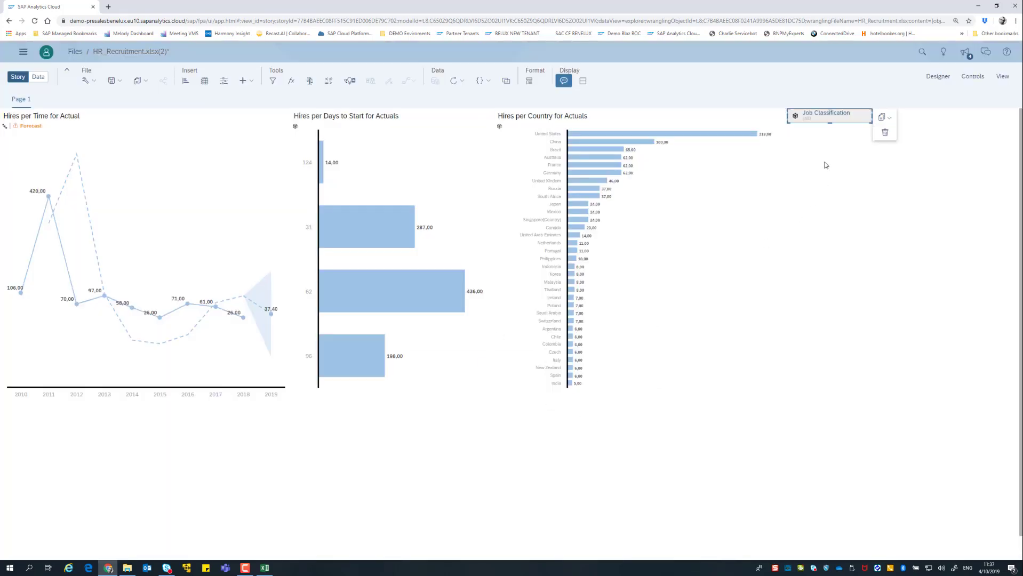
{"action": "left_click_drag", "start_coordinate": [871, 123], "coordinate": [881, 195]}
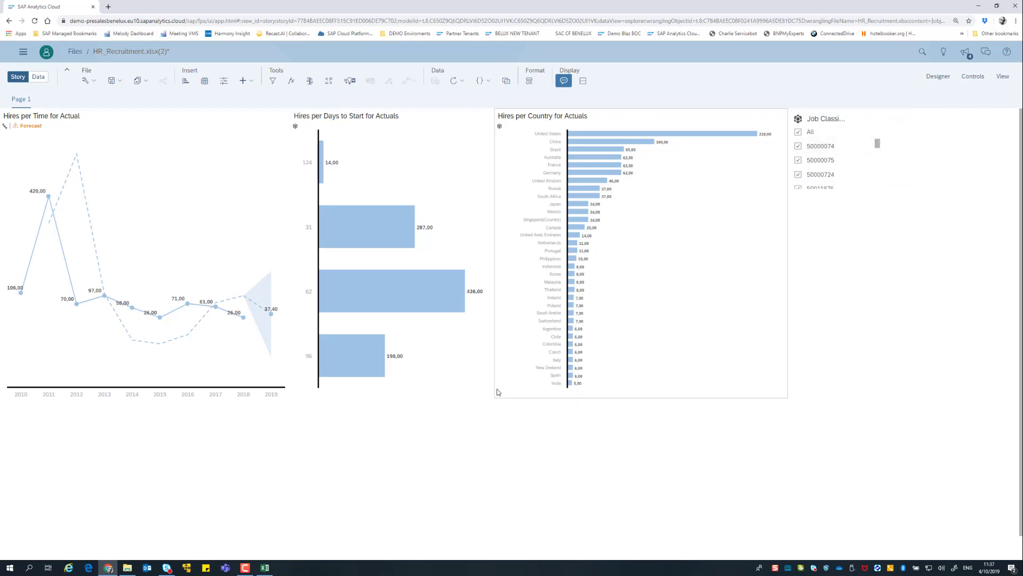
Add Smart Insights to the Hires per Time chart and make it and the Hires per Days to Start chart taller
{"action": "left_click", "coordinate": [205, 195]}
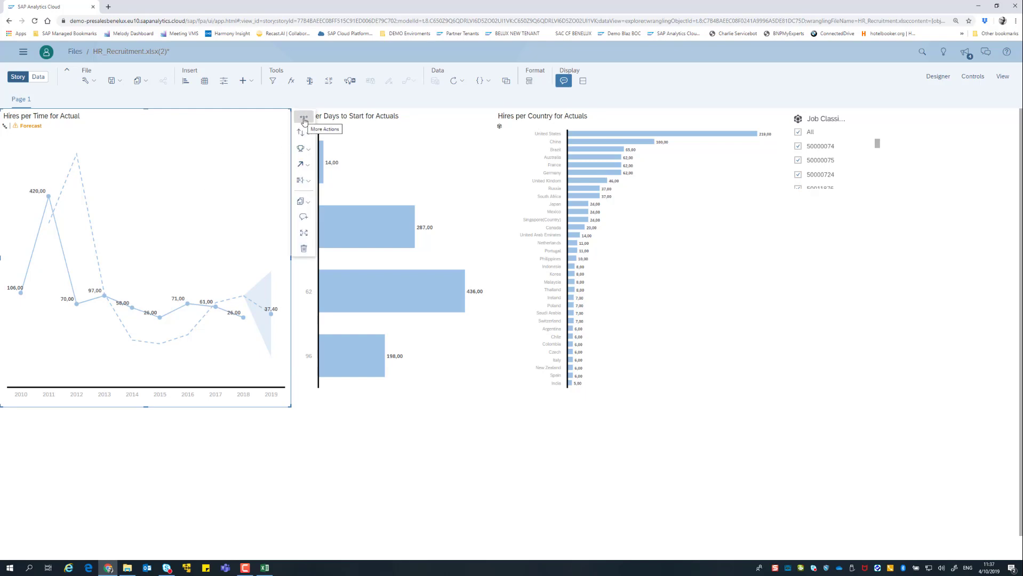
{"action": "left_click", "coordinate": [304, 119]}
{"action": "left_click", "coordinate": [343, 133]}
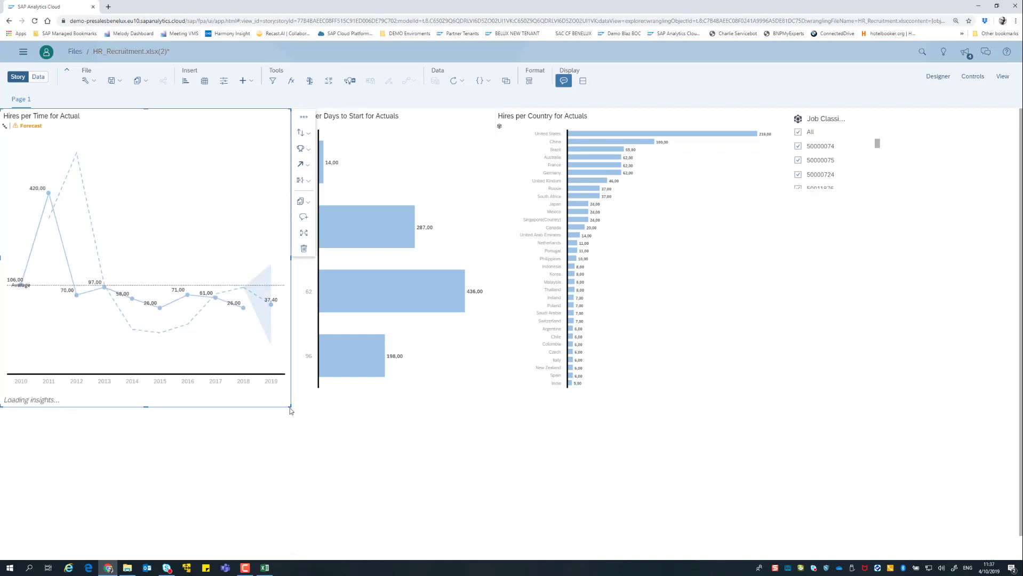
{"action": "left_click_drag", "start_coordinate": [290, 405], "coordinate": [287, 421]}
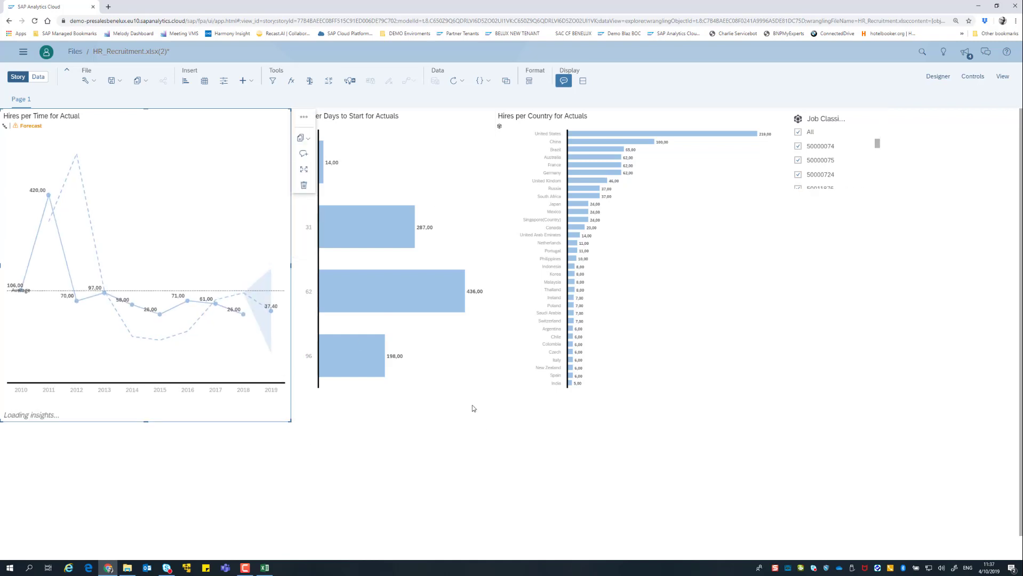
{"action": "left_click", "coordinate": [487, 393]}
{"action": "left_click_drag", "start_coordinate": [491, 397], "coordinate": [494, 421]}
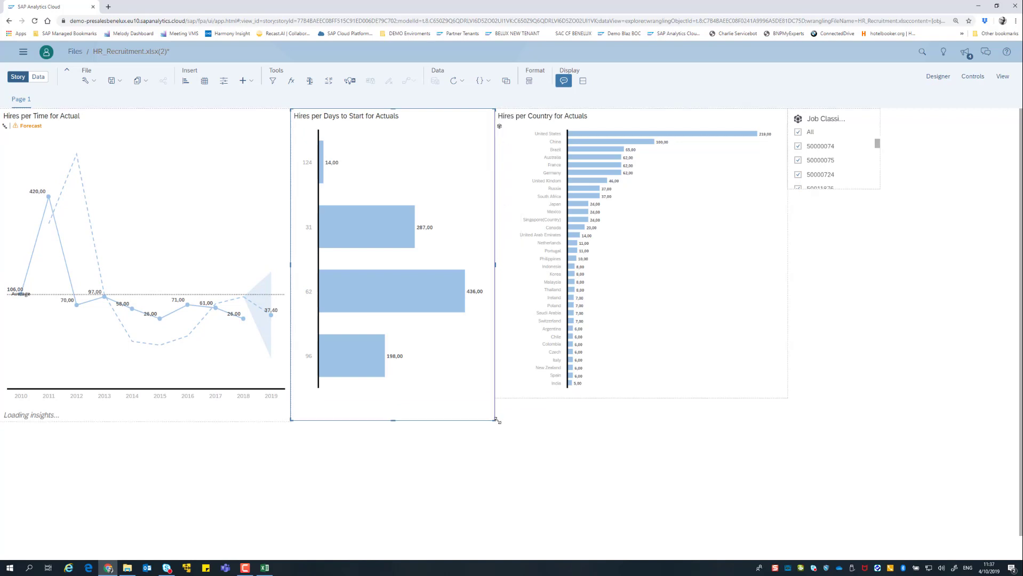
Add Smart Insights to the Hires per Country chart and extend its height to align with the other charts
{"action": "left_click", "coordinate": [744, 272]}
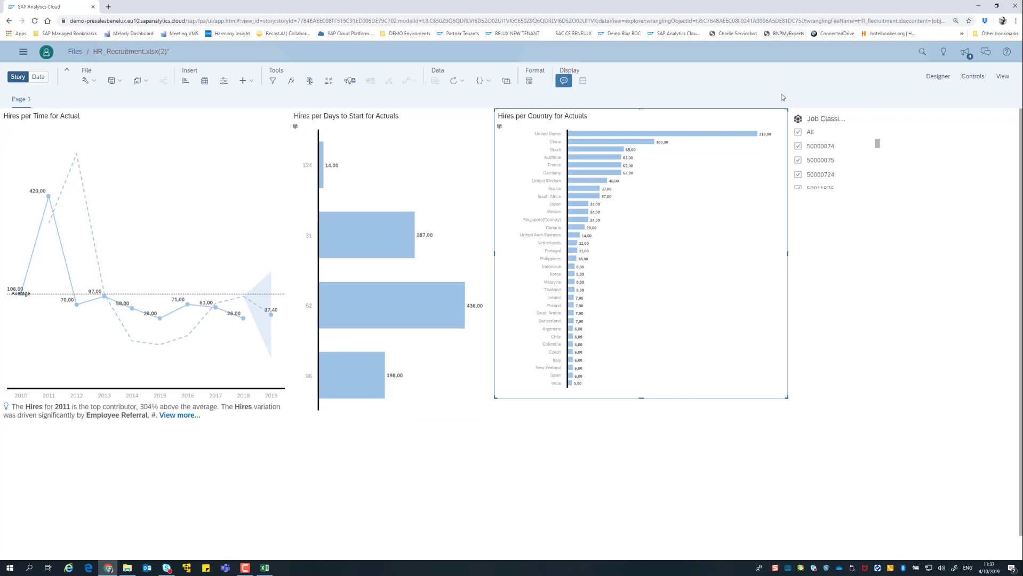
{"action": "left_click", "coordinate": [800, 116]}
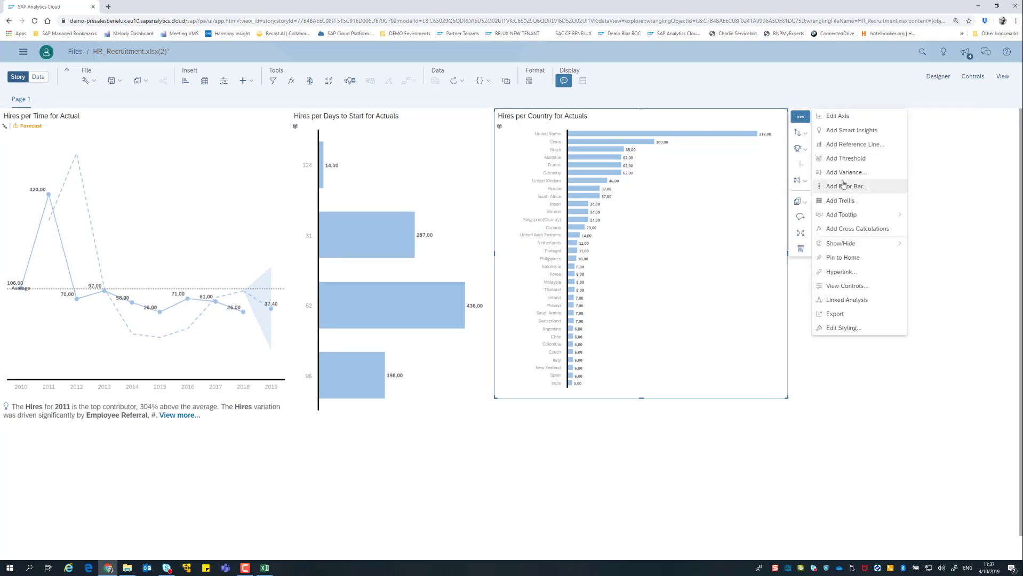
{"action": "left_click", "coordinate": [845, 143]}
{"action": "left_click", "coordinate": [844, 138]}
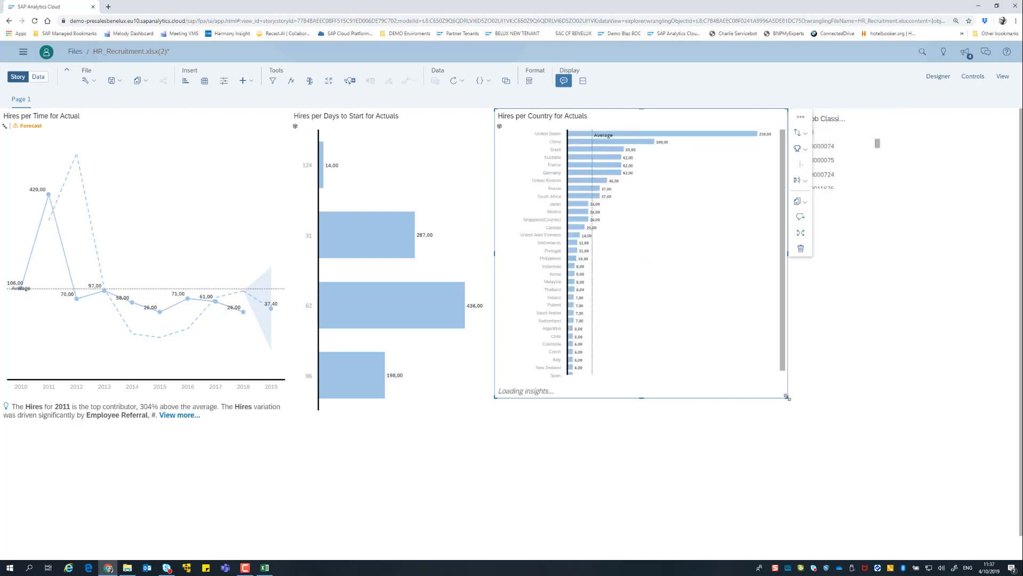
{"action": "left_click_drag", "start_coordinate": [786, 396], "coordinate": [788, 421]}
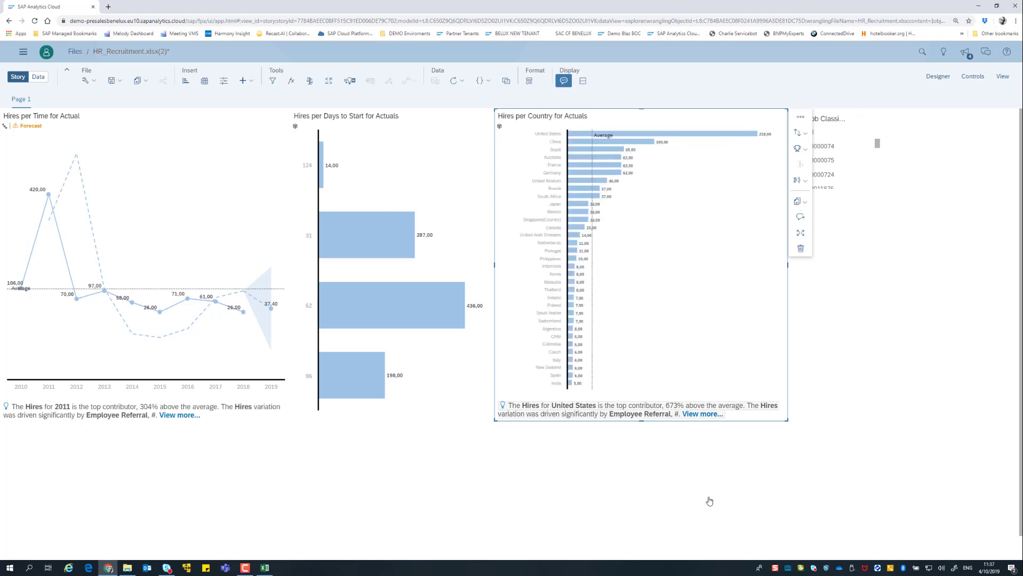
Examine the detailed Smart Insights for United States hires, including the Agency Name and PayGrade contributor charts, and close the details
{"action": "double_click", "coordinate": [707, 414]}
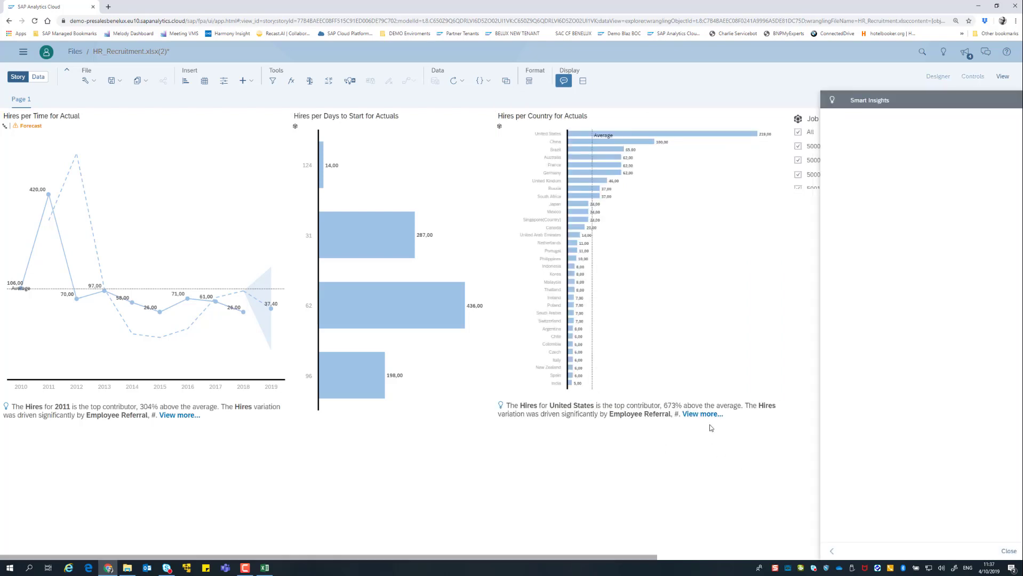
{"action": "left_click", "coordinate": [725, 418]}
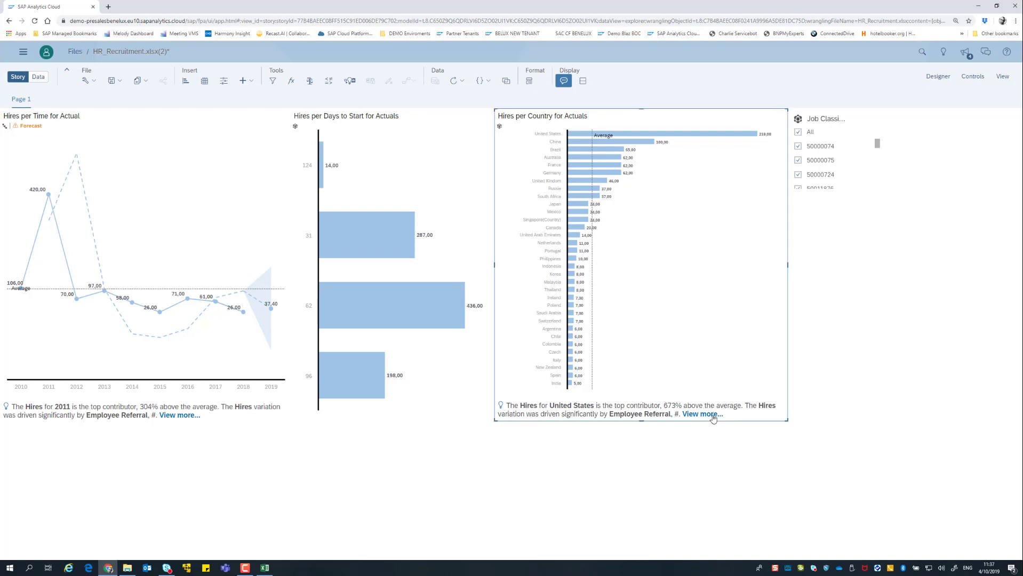
{"action": "left_click", "coordinate": [713, 415]}
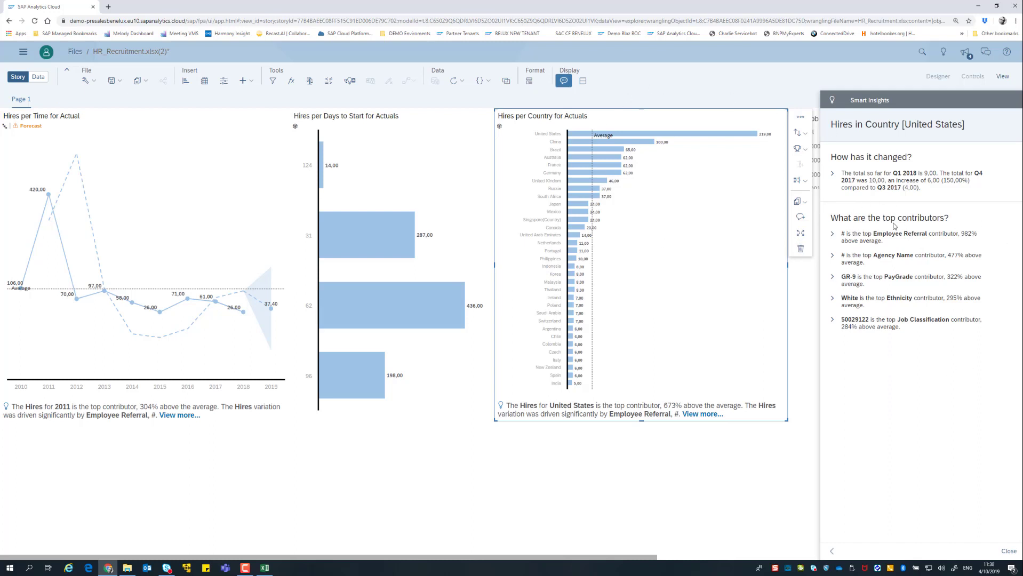
{"action": "left_click", "coordinate": [833, 256]}
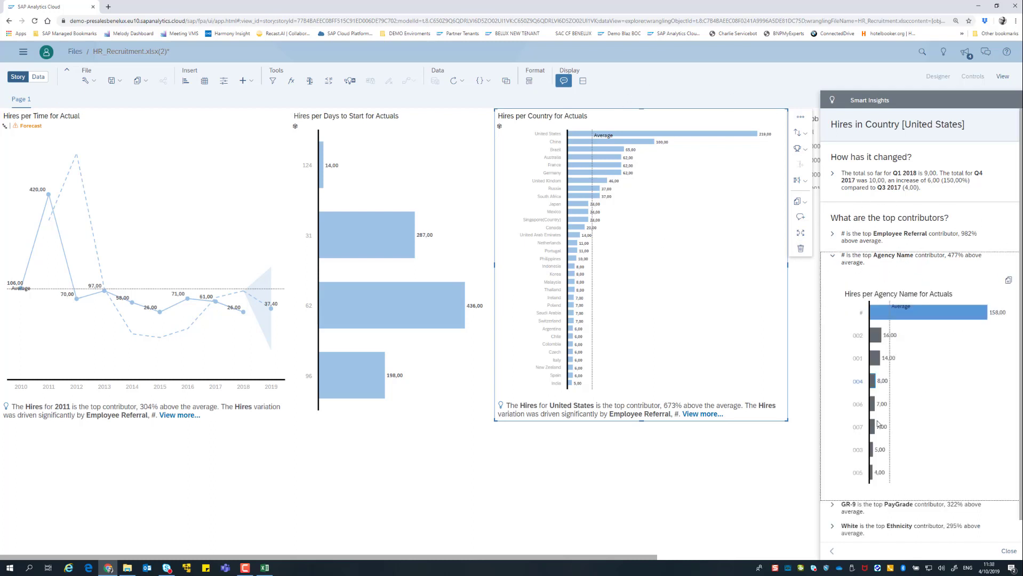
{"action": "left_click", "coordinate": [832, 506]}
{"action": "scroll", "coordinate": [874, 371], "scroll_direction": "down", "scroll_amount": 3}
{"action": "scroll", "coordinate": [870, 405], "scroll_direction": "down", "scroll_amount": 1}
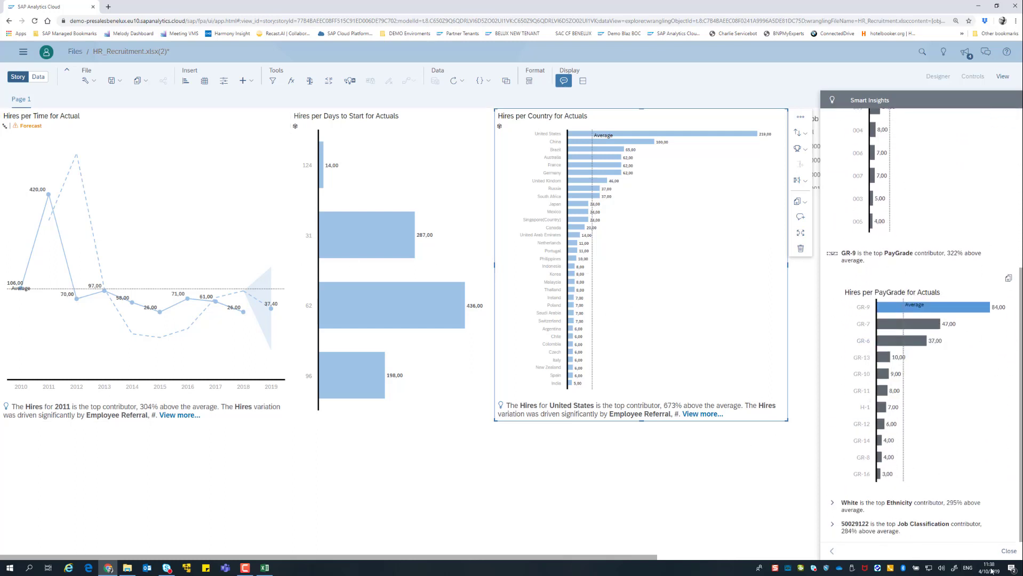
{"action": "left_click", "coordinate": [1009, 551]}
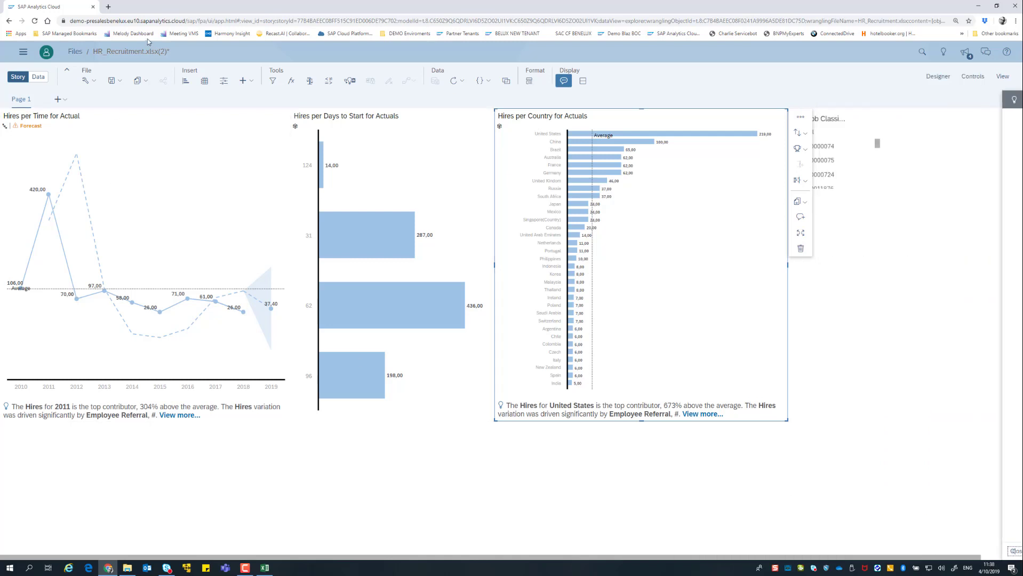
Save the story with the title HR_Recruitment.xlsx(2)
{"action": "left_click", "coordinate": [113, 86]}
{"action": "left_click", "coordinate": [123, 100]}
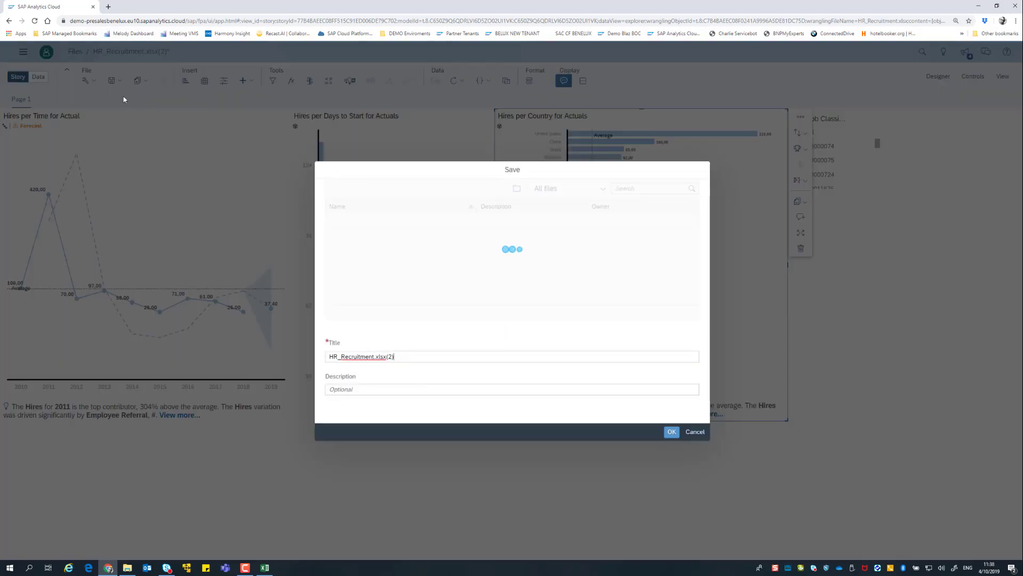
{"action": "left_click", "coordinate": [671, 433]}
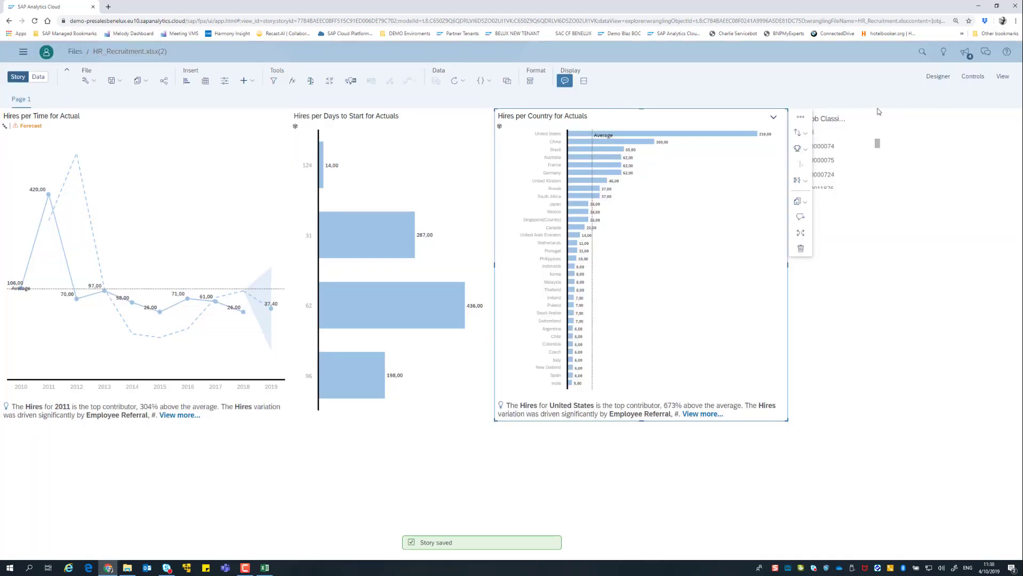
Start a new discussion and invite the colleague found by searching for their first name
{"action": "left_click", "coordinate": [988, 53]}
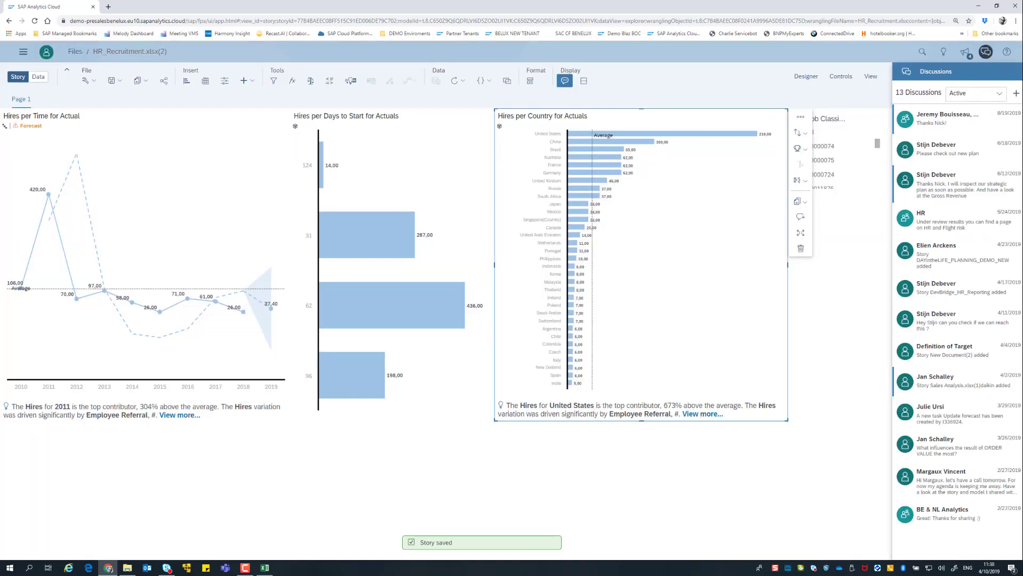
{"action": "left_click", "coordinate": [1017, 94]}
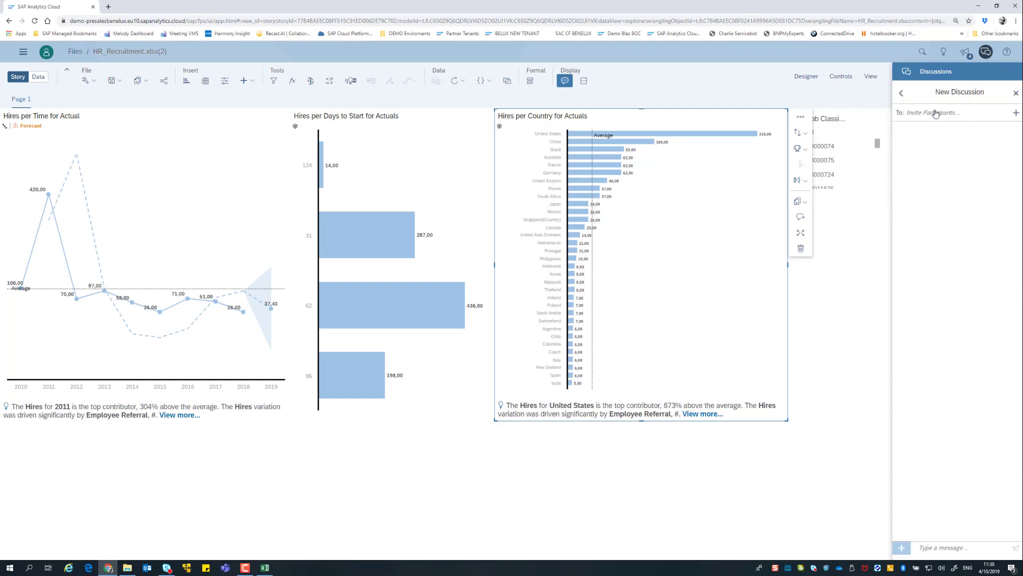
{"action": "left_click", "coordinate": [1015, 113]}
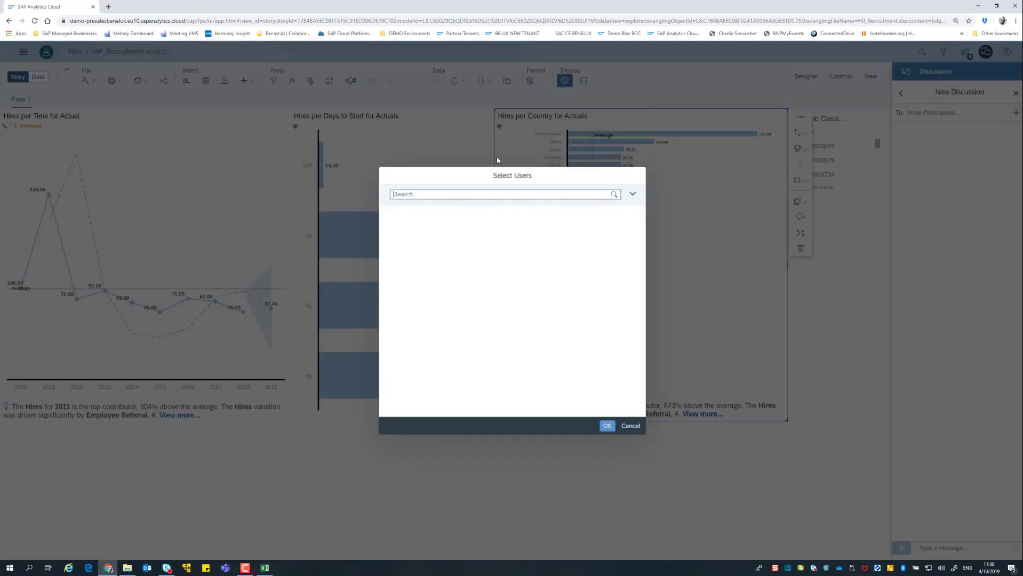
{"action": "type", "text": "Jeremy"}
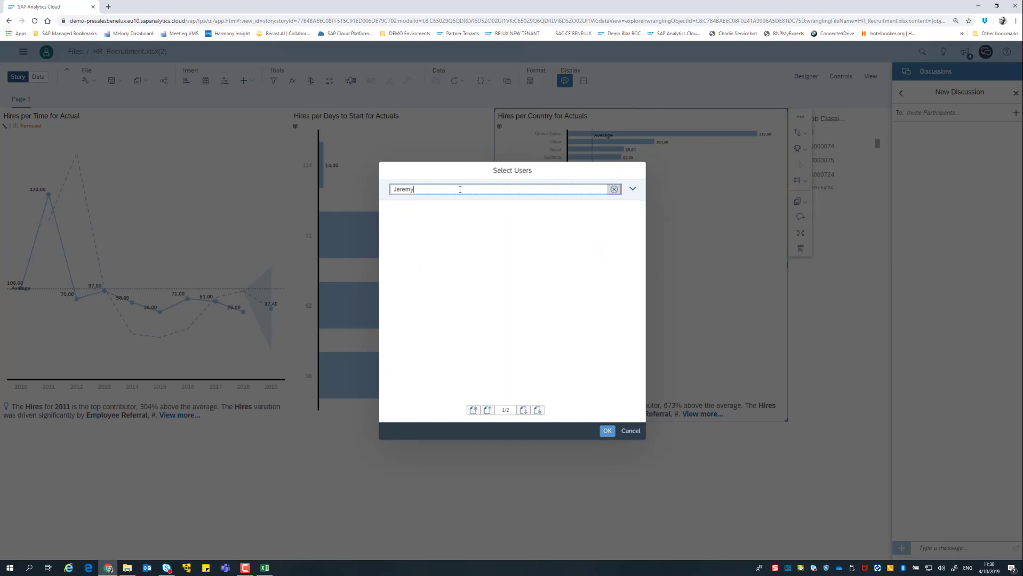
{"action": "left_click", "coordinate": [393, 220]}
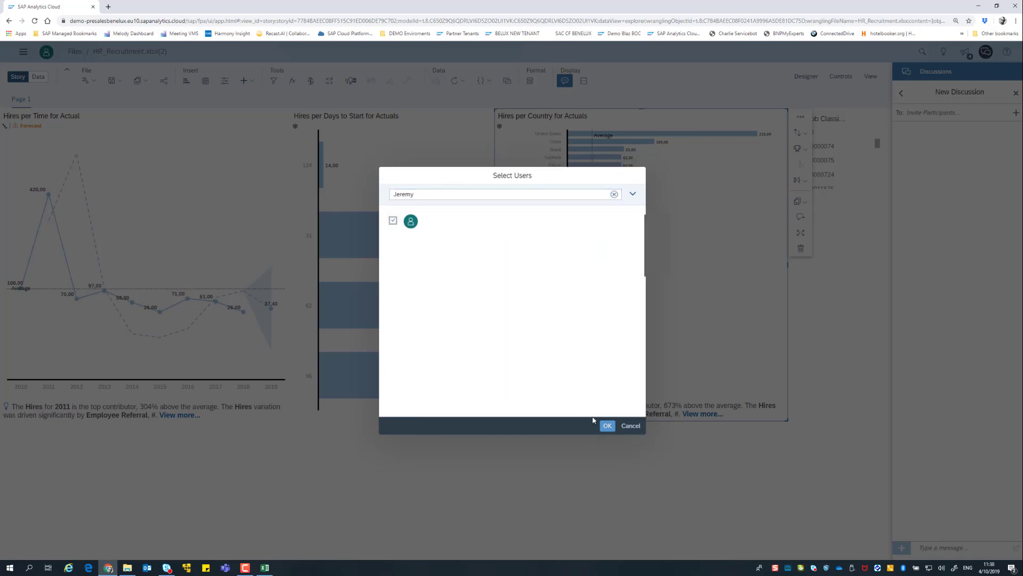
{"action": "left_click", "coordinate": [607, 426]}
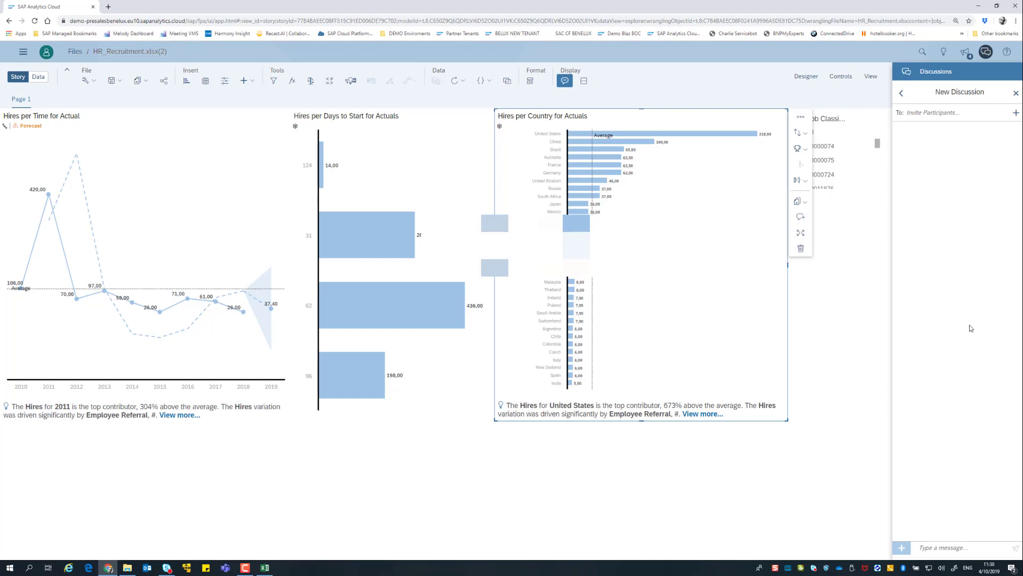
Link the HR_Recruitment.xlsx(2) story to the discussion and send the message "Look at our recruitment"
{"action": "left_click", "coordinate": [901, 548]}
{"action": "left_click", "coordinate": [919, 507]}
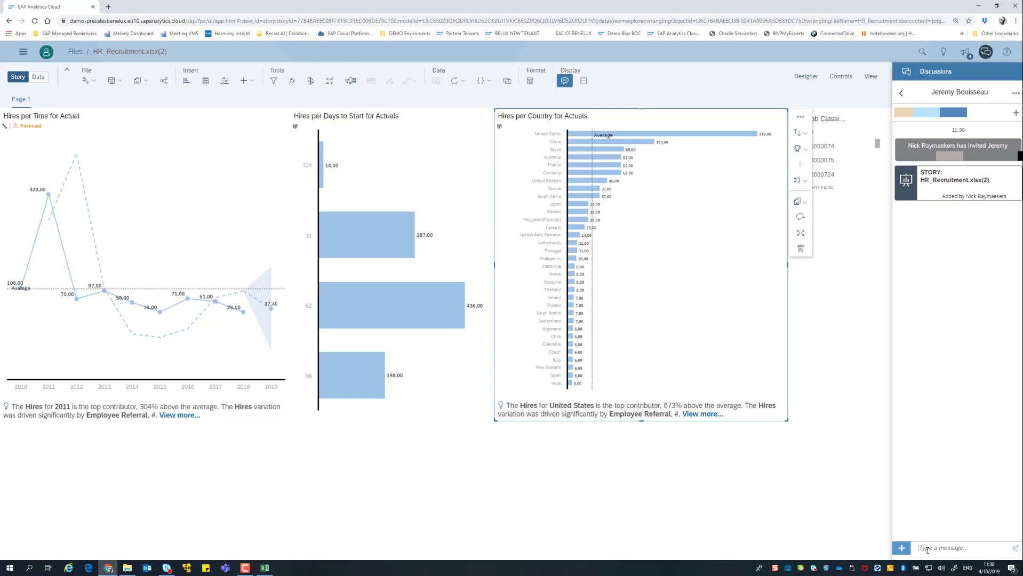
{"action": "type", "text": "Look at our recruitment"}
{"action": "key", "text": "Return"}
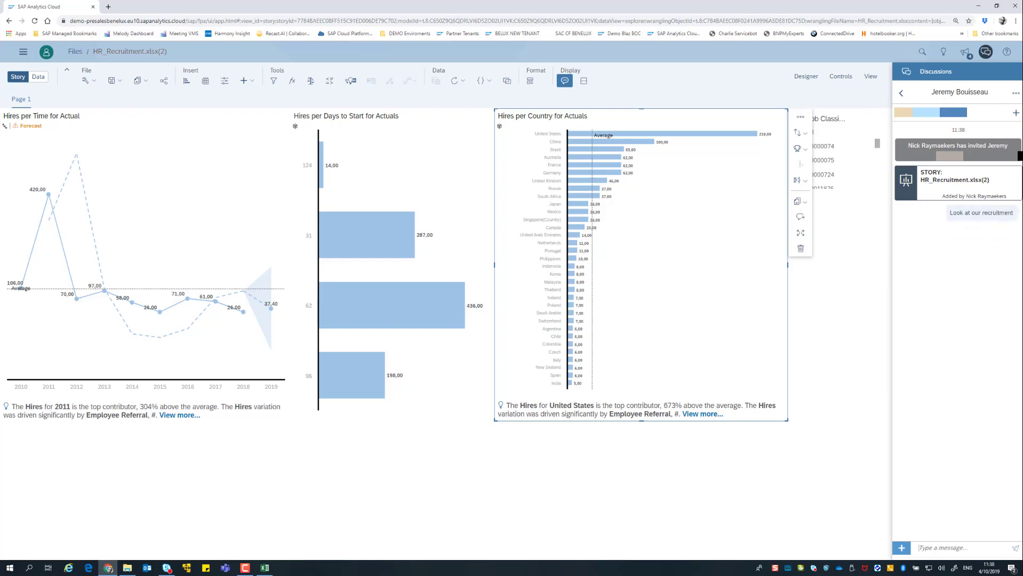